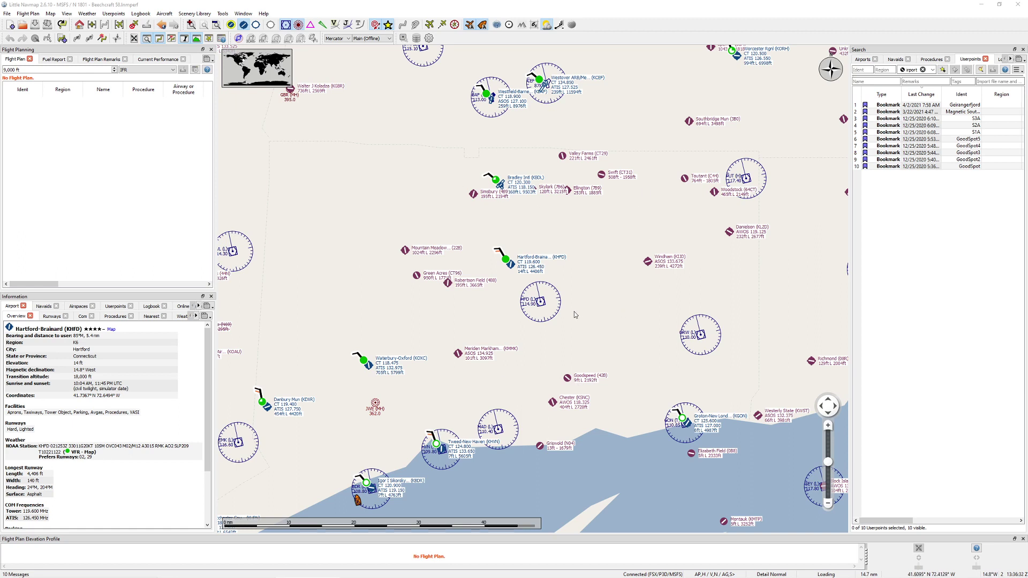
Step: Pan the map toward Valley Farms and close the Search panel so the map fills the right side
scroll(458, 301, "up", 3)
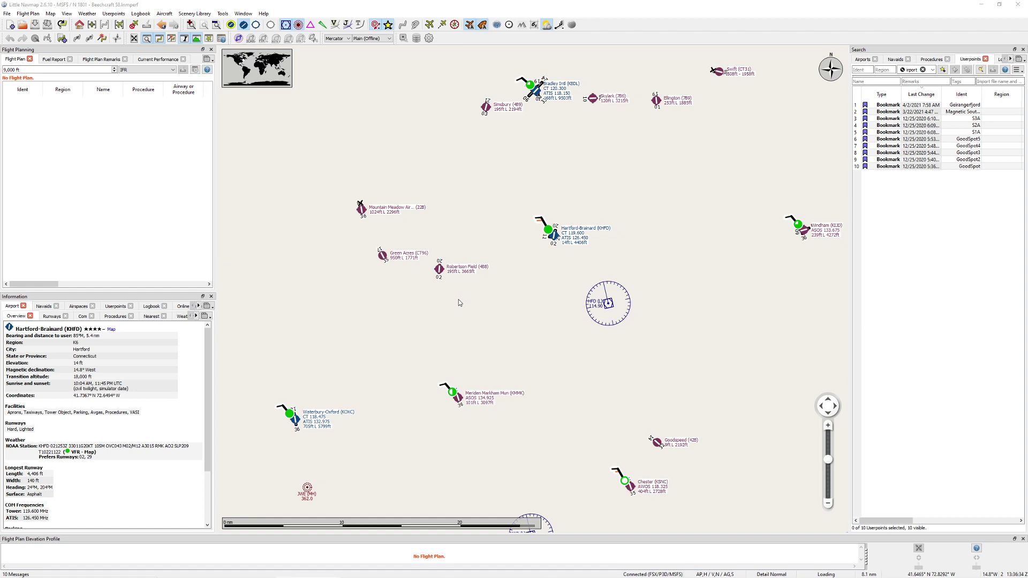
left_click_drag(458, 303, 522, 383)
scroll(499, 237, "down", 3)
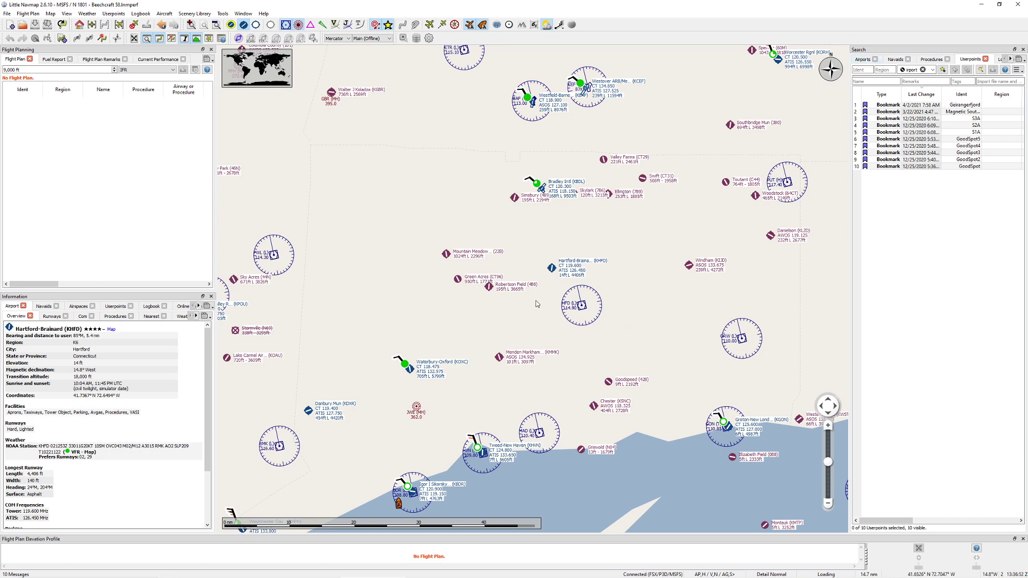
left_click(1023, 49)
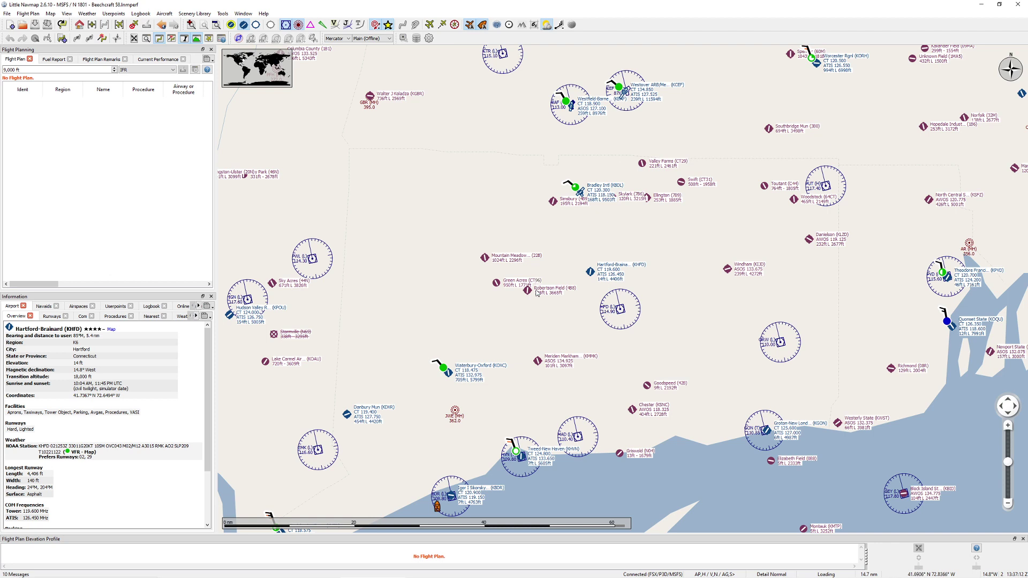
Step: Back in the cockpit, tune the GNS 530 standby to 114.90 and flip it to active NAV
key("alt+Tab")
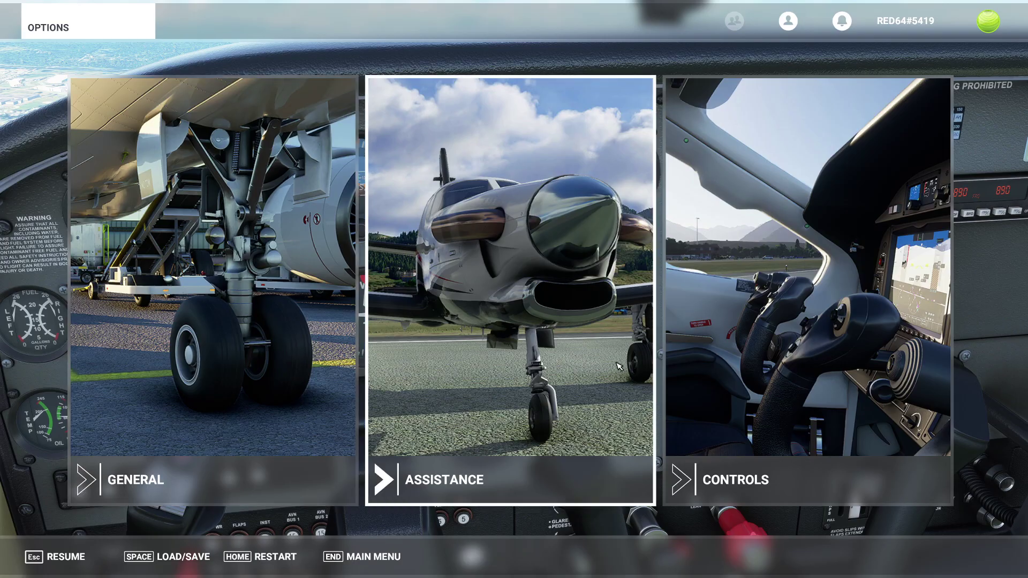
key("Escape")
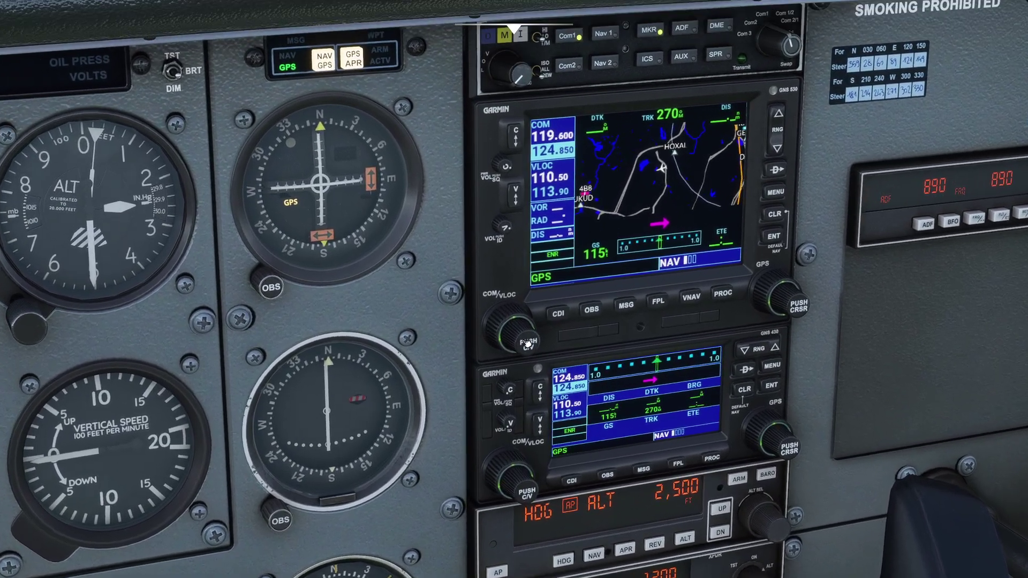
left_click(511, 328)
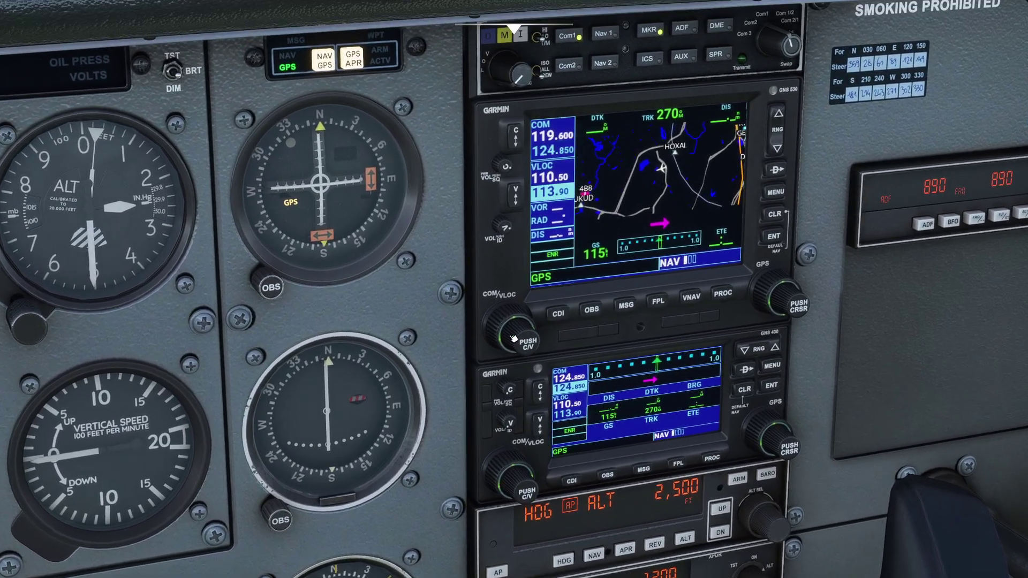
scroll(498, 331, "up", 1)
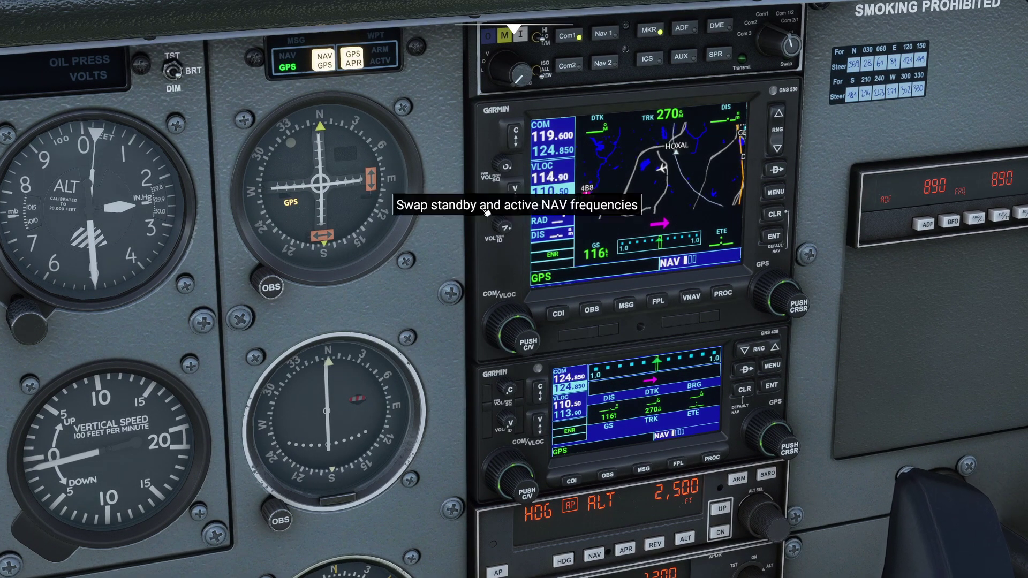
left_click(516, 195)
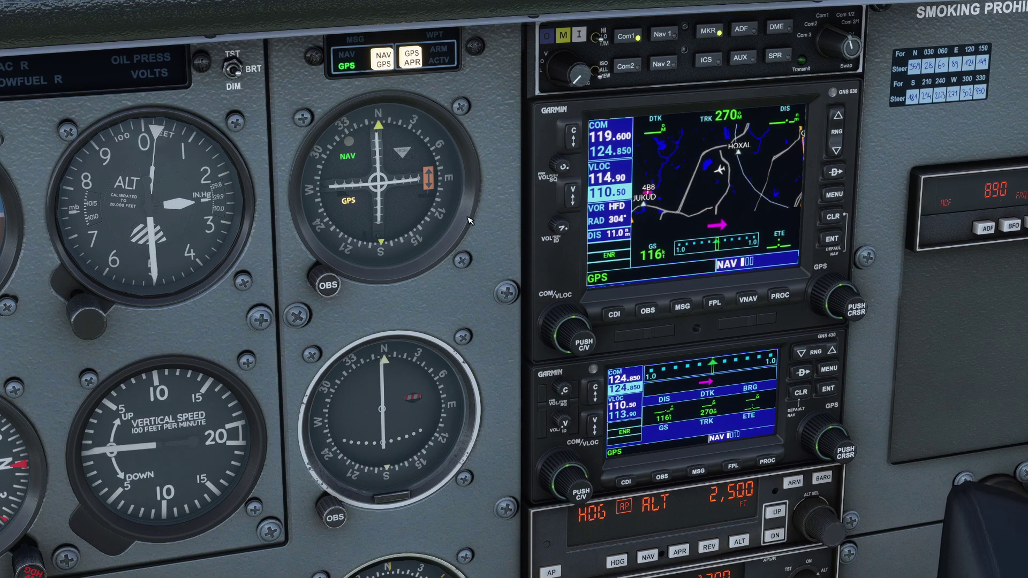
Step: Select NAV guidance and turn the course down to about 302° to centre the HFD needle
left_click(816, 299)
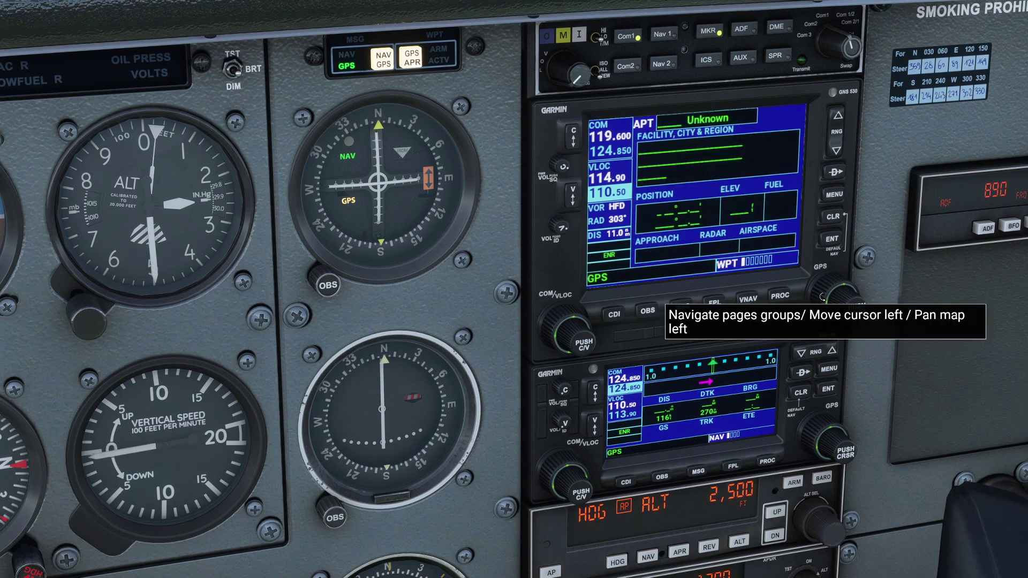
left_click(376, 65)
scroll(318, 291, "down", 10)
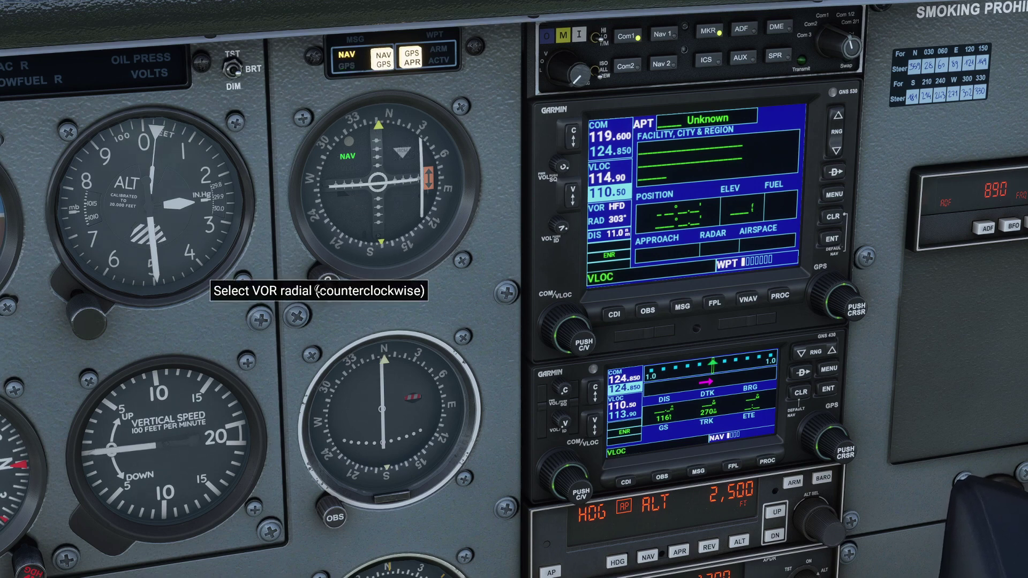
scroll(318, 290, "down", 3)
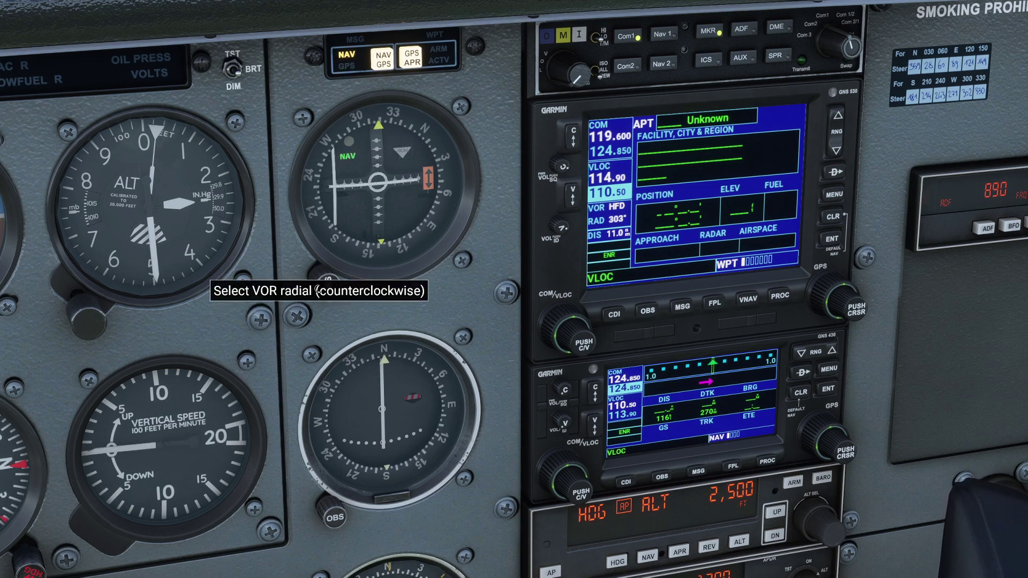
scroll(318, 290, "down", 5)
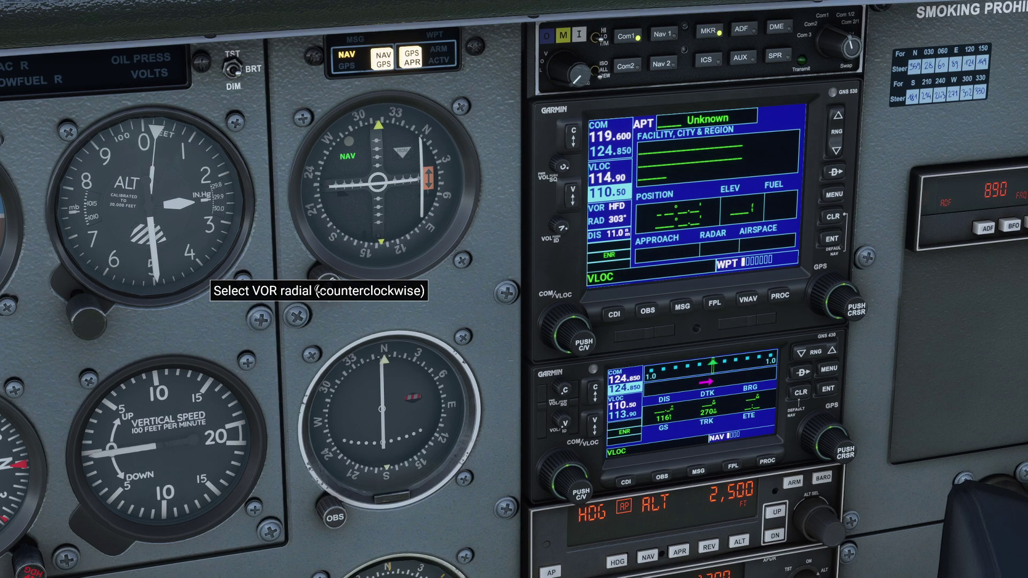
scroll(319, 291, "down", 2)
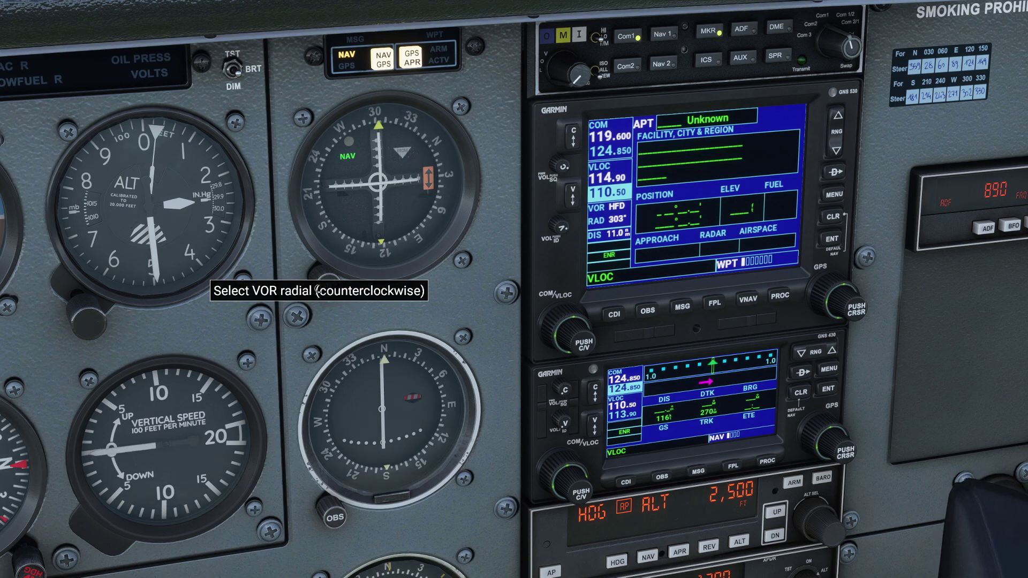
scroll(318, 291, "down", 2)
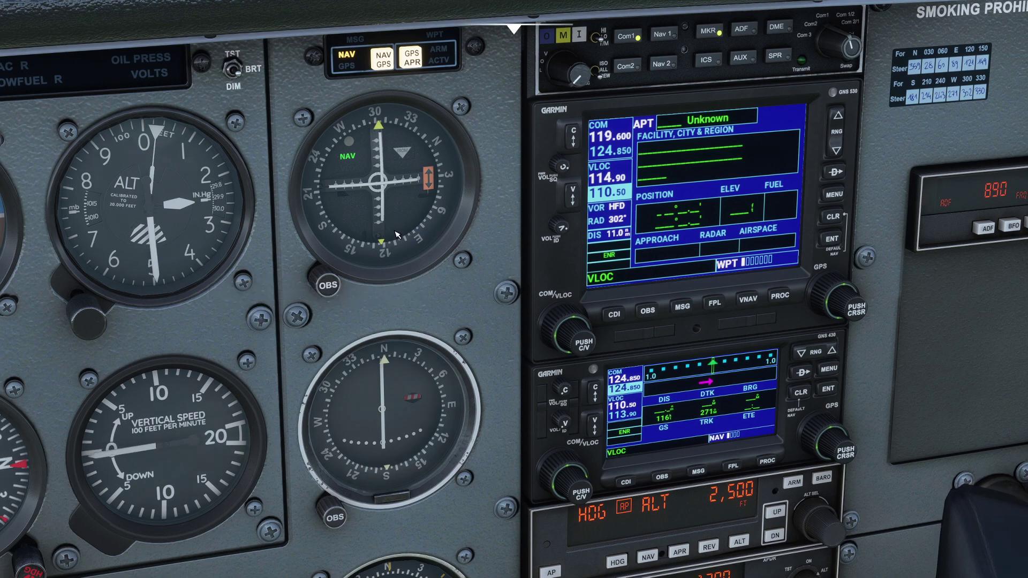
scroll(320, 284, "down", 1)
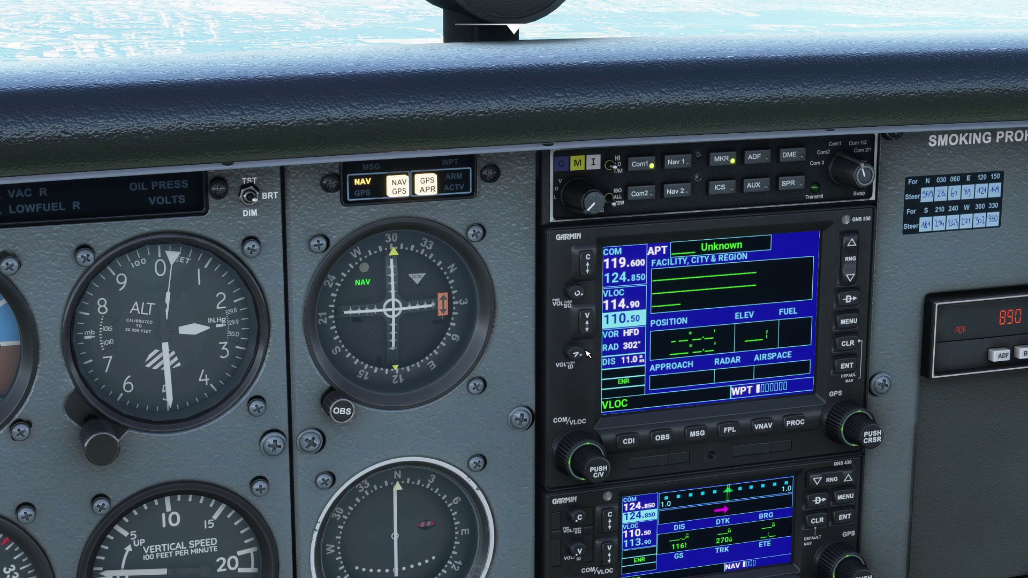
key("alt+Tab")
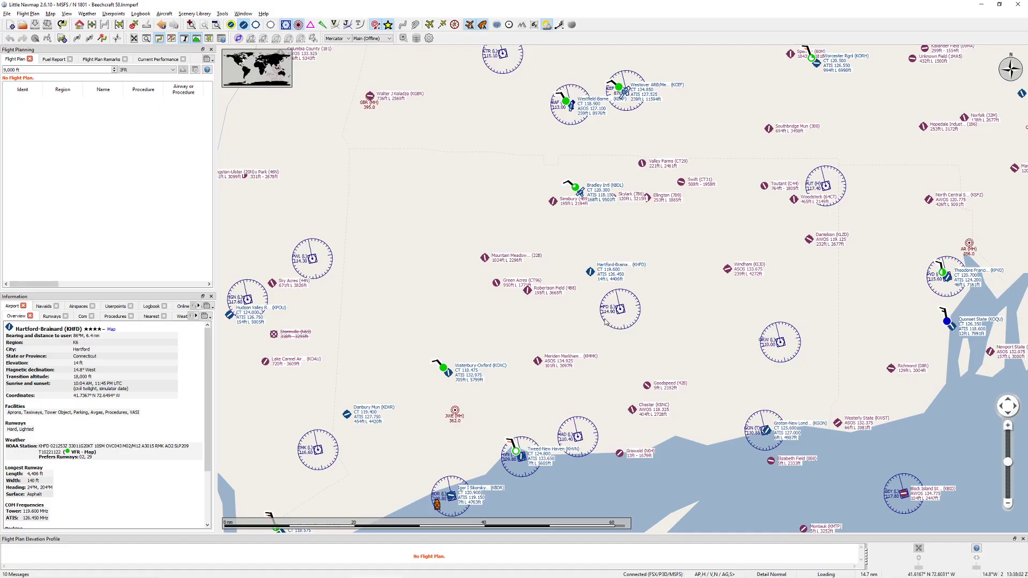
scroll(673, 327, "up", 2)
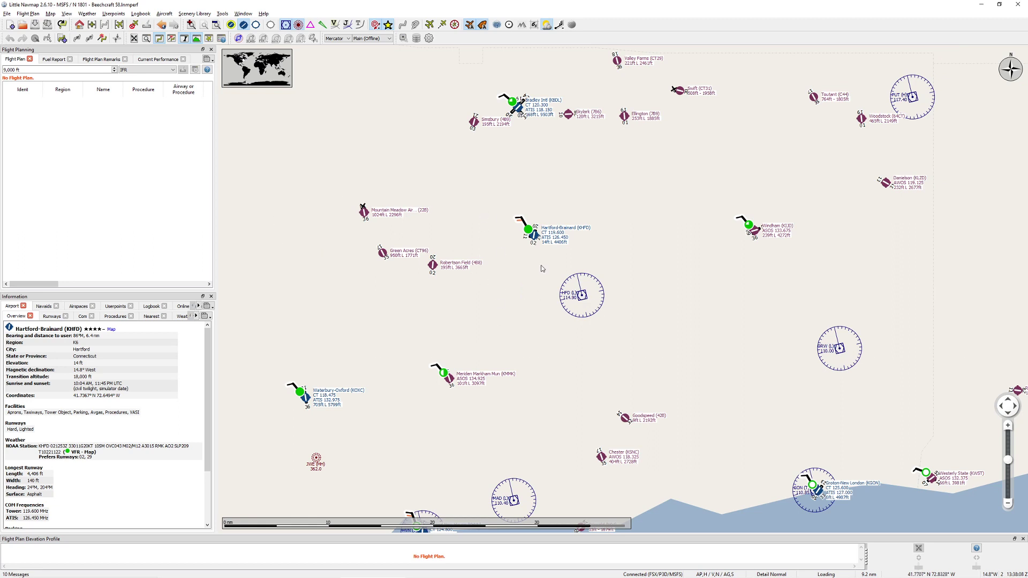
key("alt+Tab")
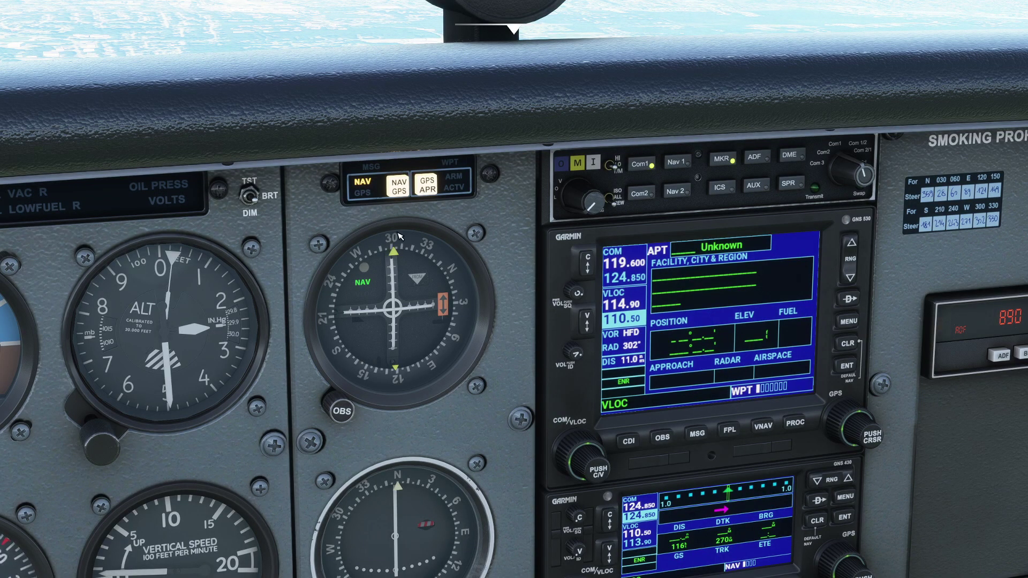
key("alt+Tab")
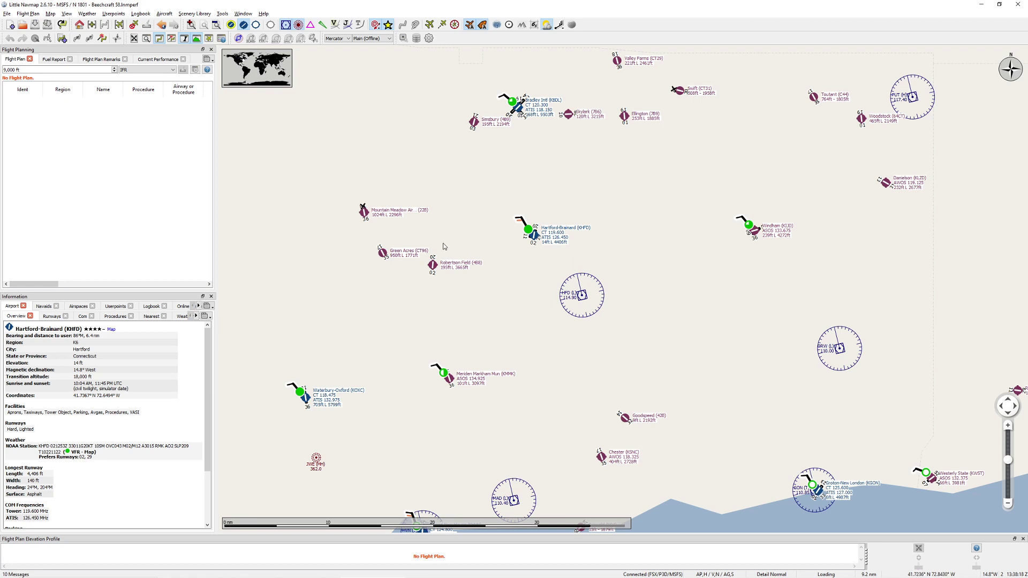
key("alt+Tab")
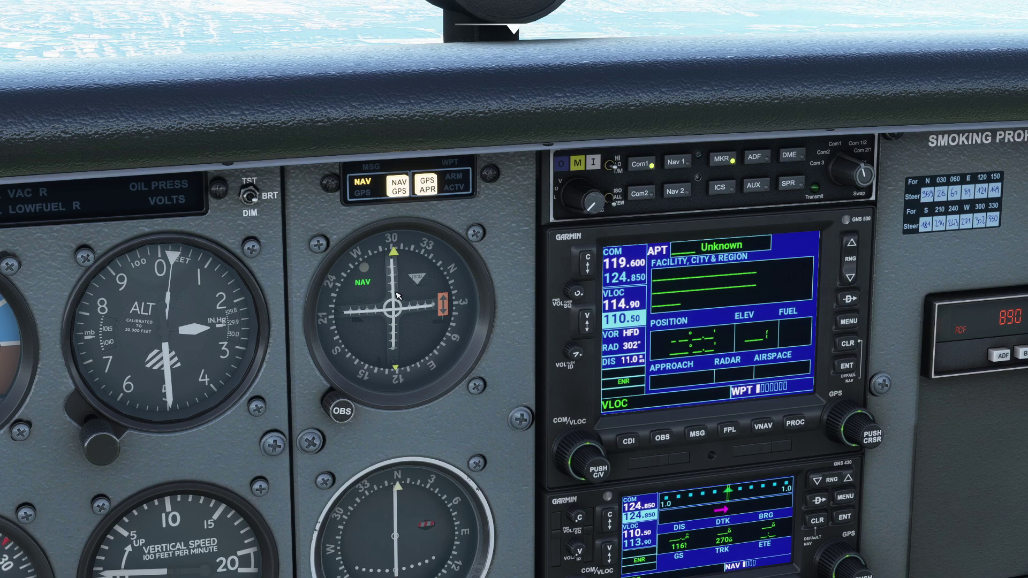
Step: Turn the OBS course through the reciprocal and back to about 302° with the needle centred FROM
key("ctrl+space")
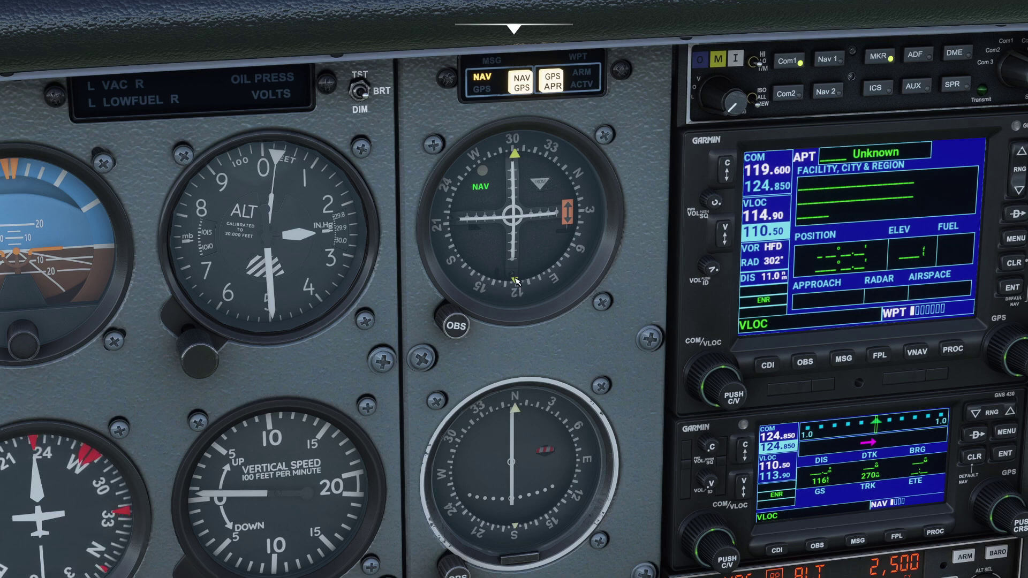
left_click(457, 303)
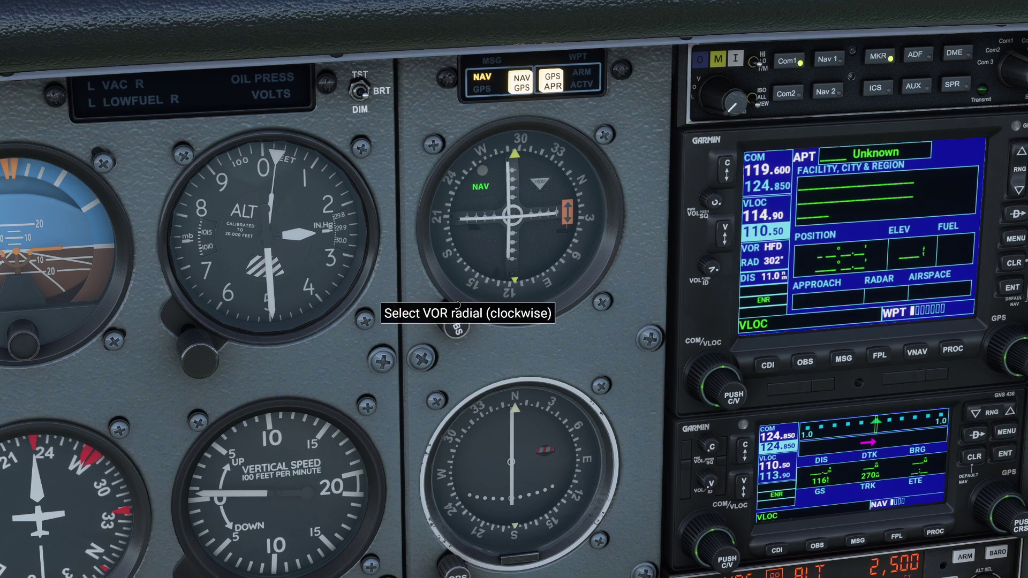
scroll(457, 303, "up", 20)
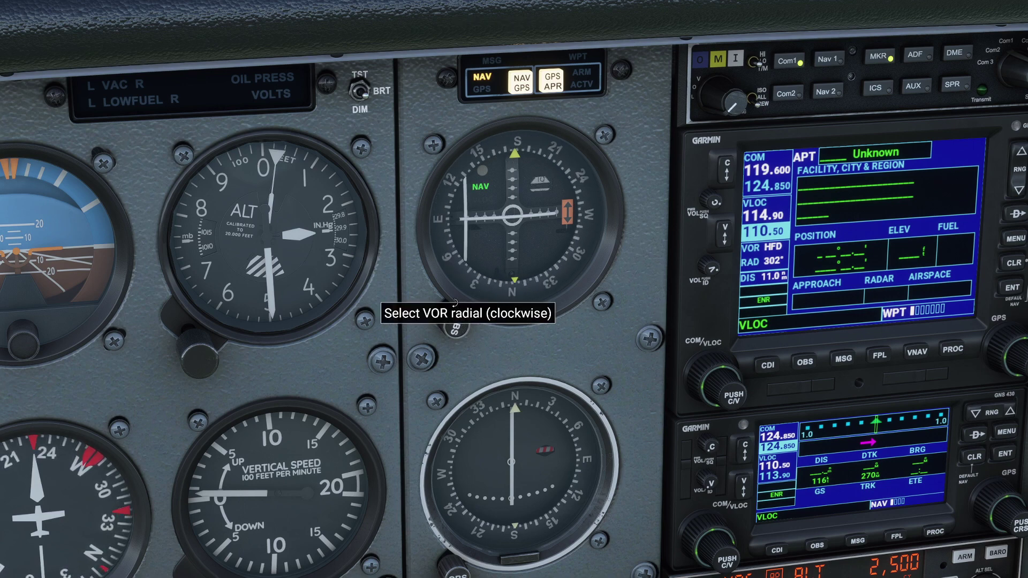
scroll(455, 303, "up", 15)
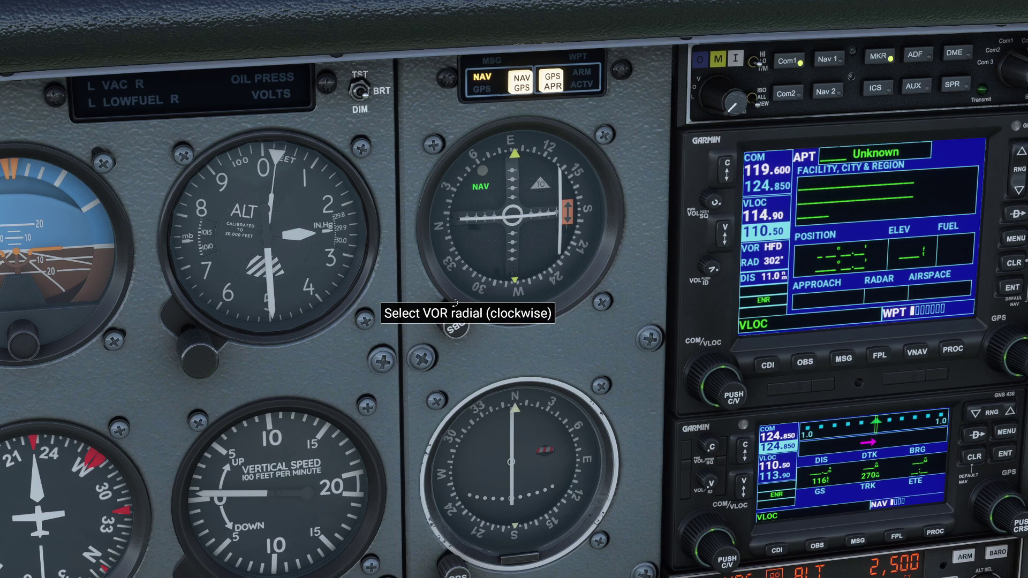
scroll(455, 303, "up", 3)
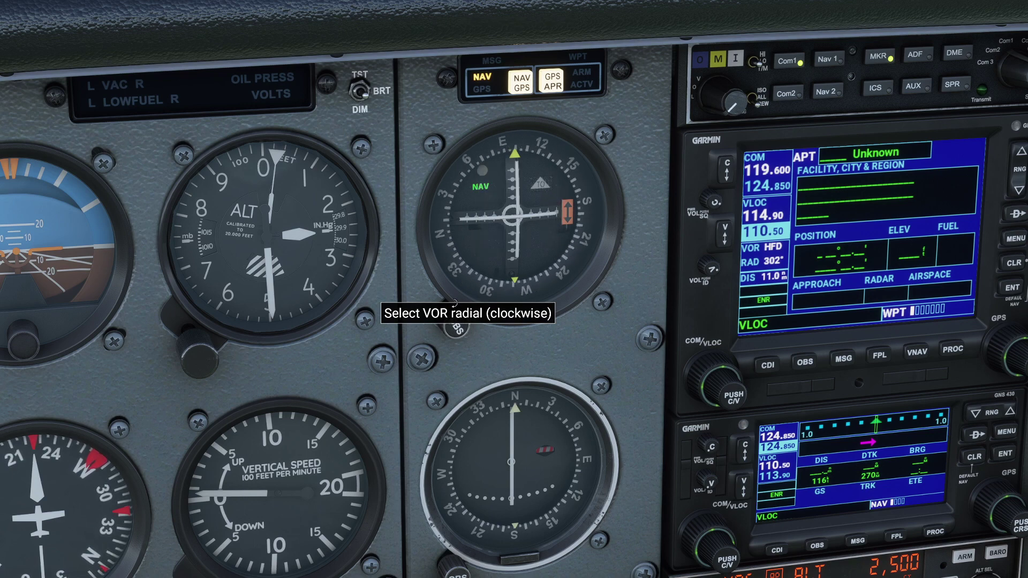
scroll(455, 304, "down", 6)
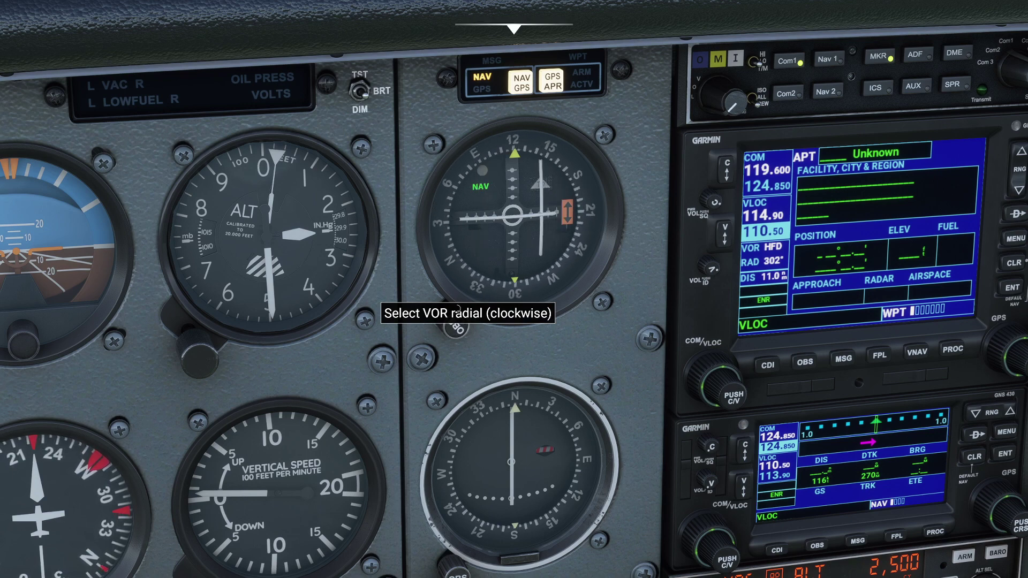
scroll(456, 308, "down", 2)
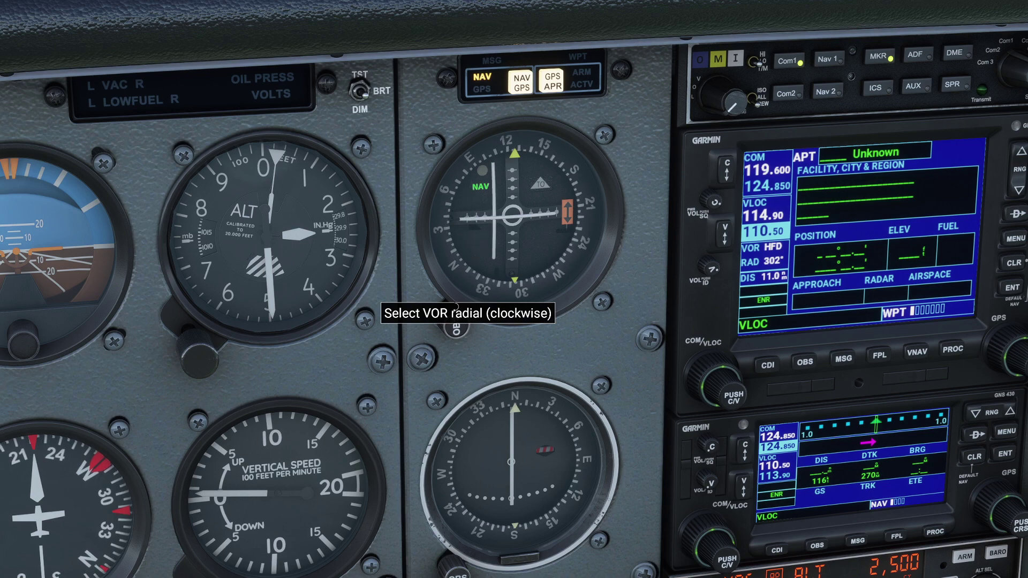
scroll(456, 308, "up", 2)
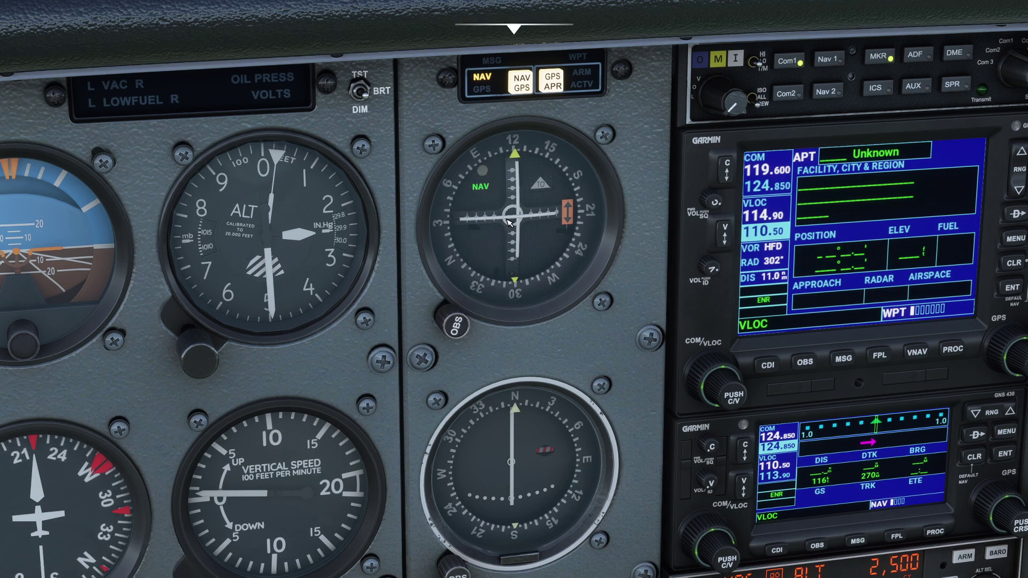
scroll(509, 223, "down", 2)
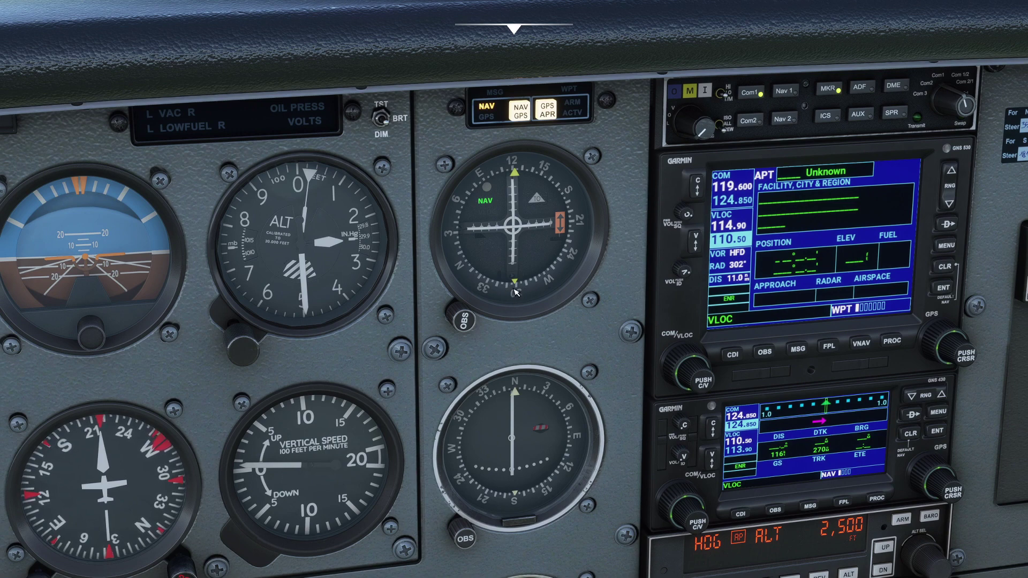
scroll(462, 307, "down", 10)
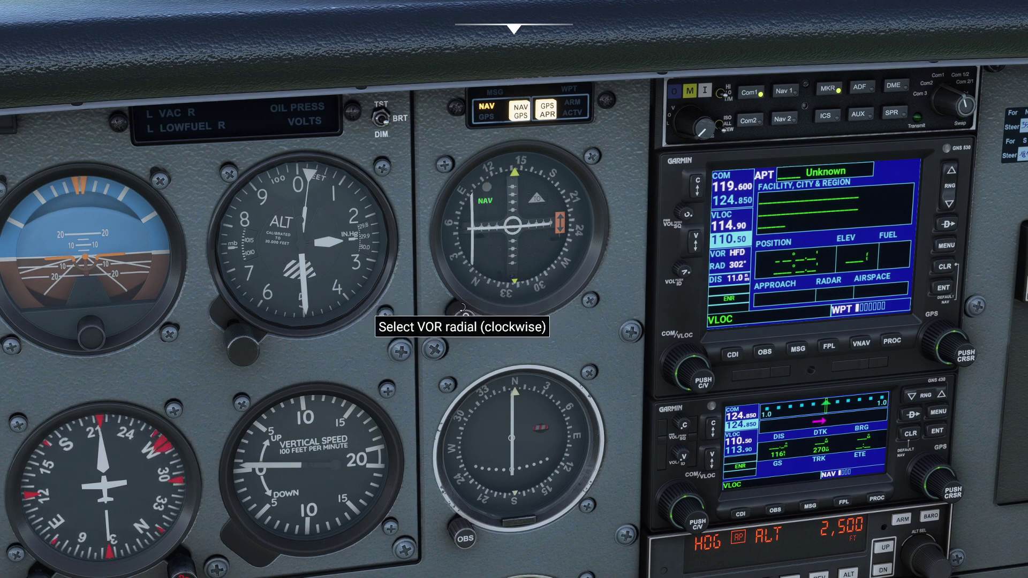
scroll(462, 307, "down", 20)
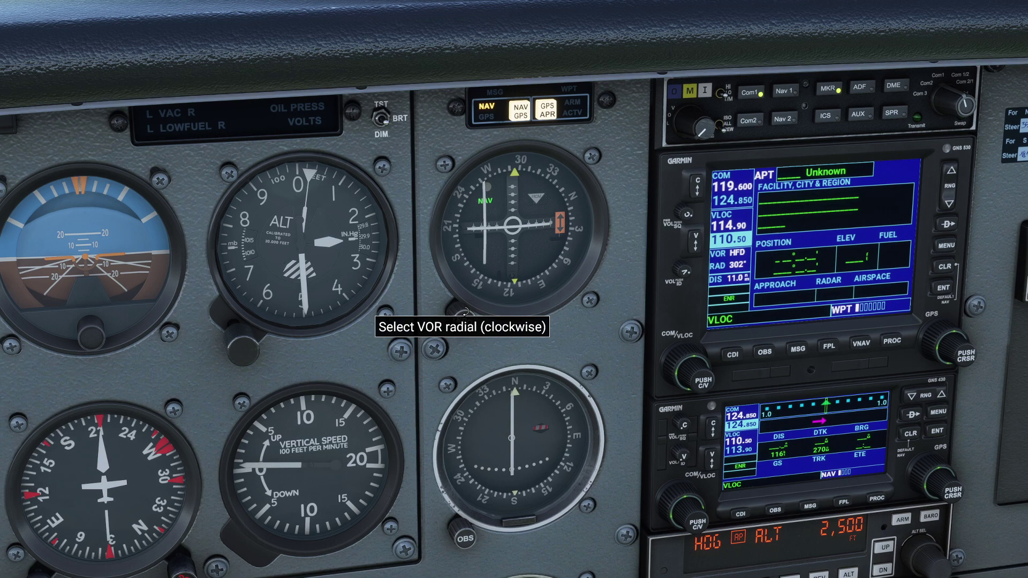
scroll(464, 310, "down", 10)
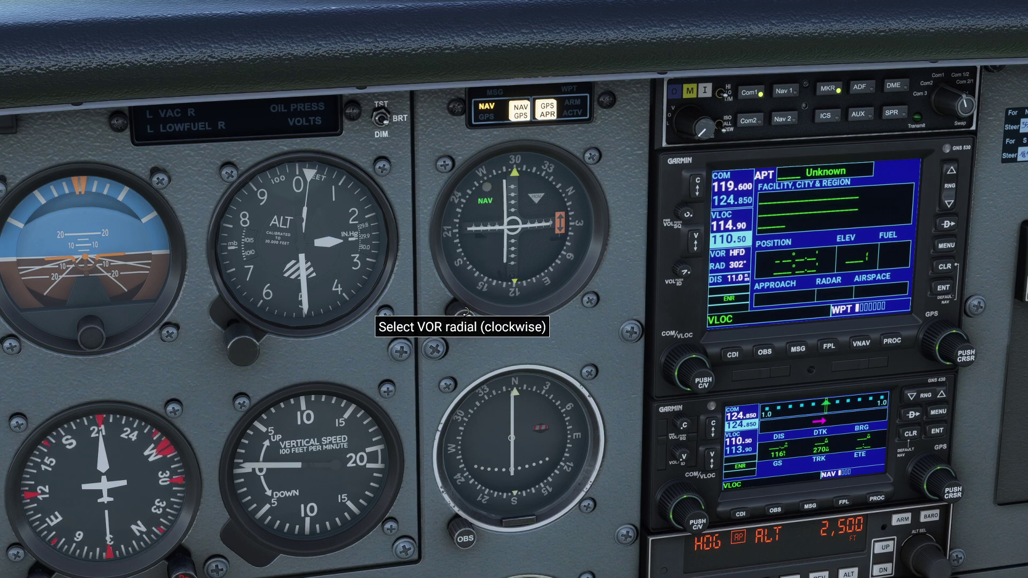
scroll(465, 312, "down", 2)
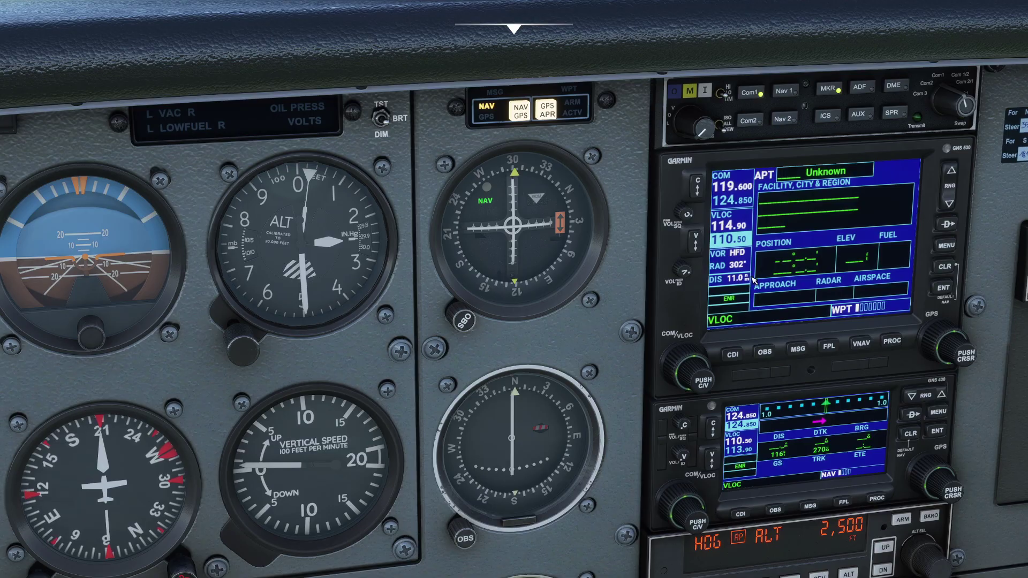
Step: Start a distance measurement from the HFD VOR (114.90) and stretch it about 11 nm along 302°
key("alt+Tab")
scroll(598, 304, "up", 2)
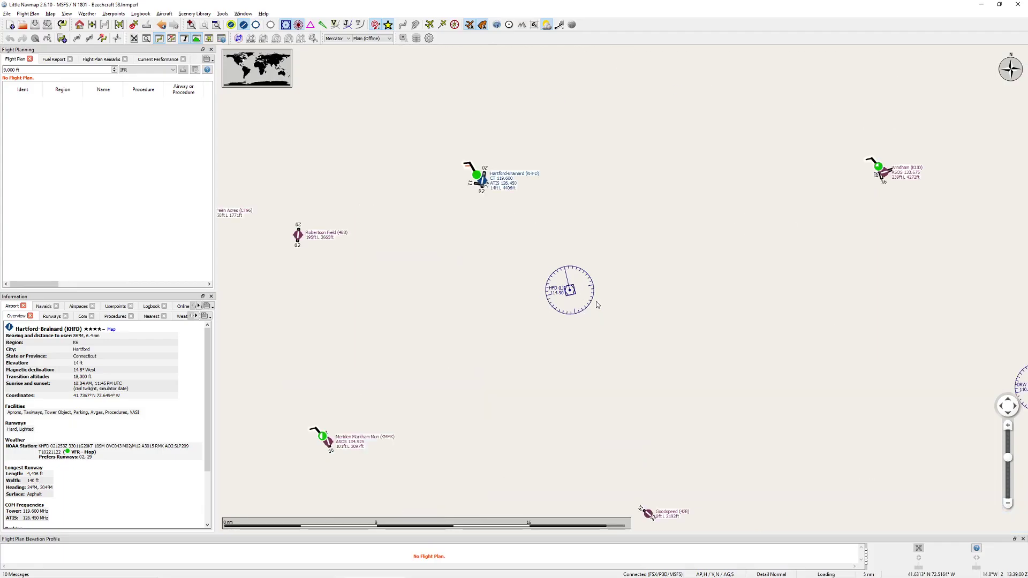
right_click(570, 290)
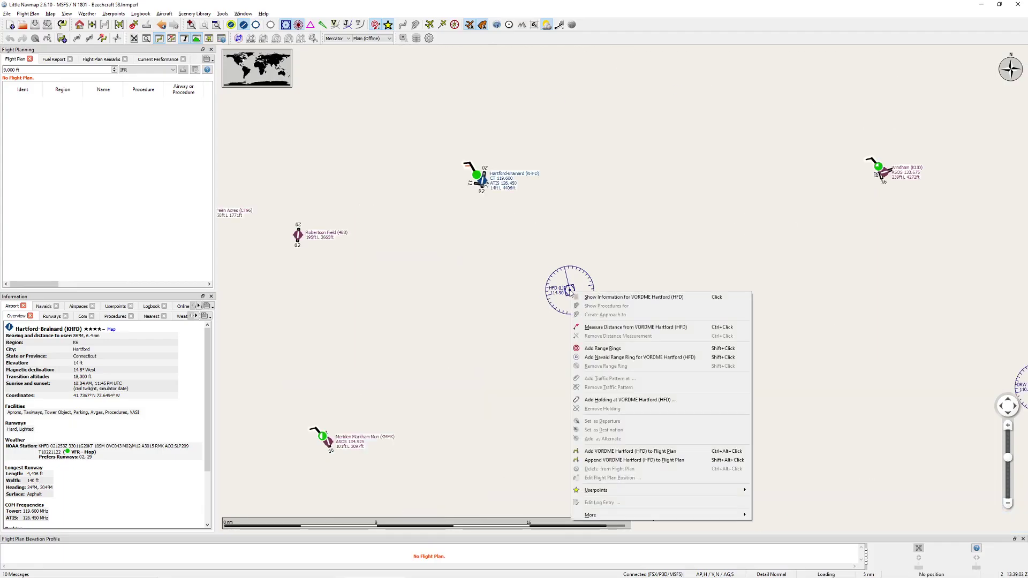
left_click(624, 327)
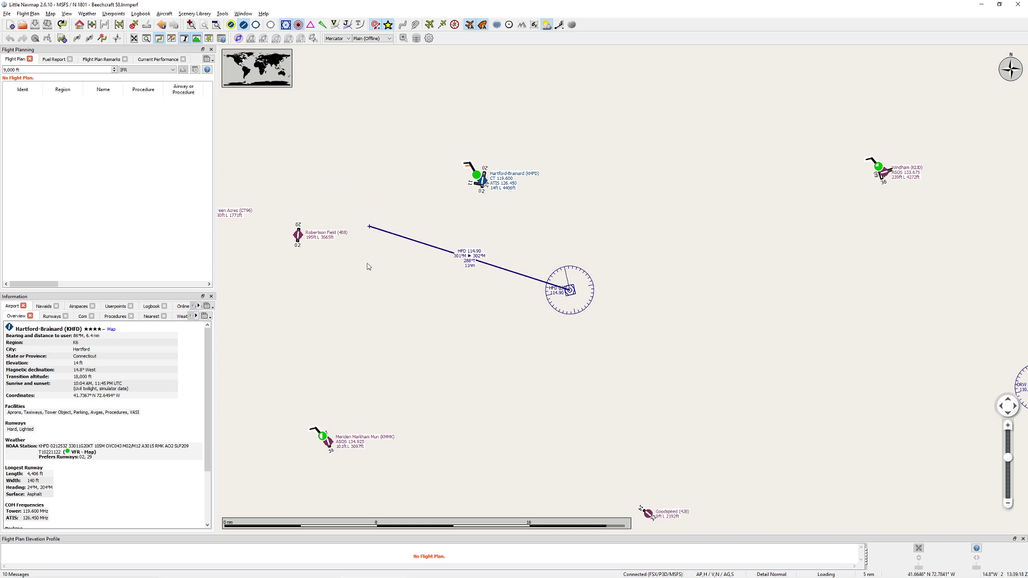
scroll(353, 254, "up", 3)
scroll(451, 337, "down", 4)
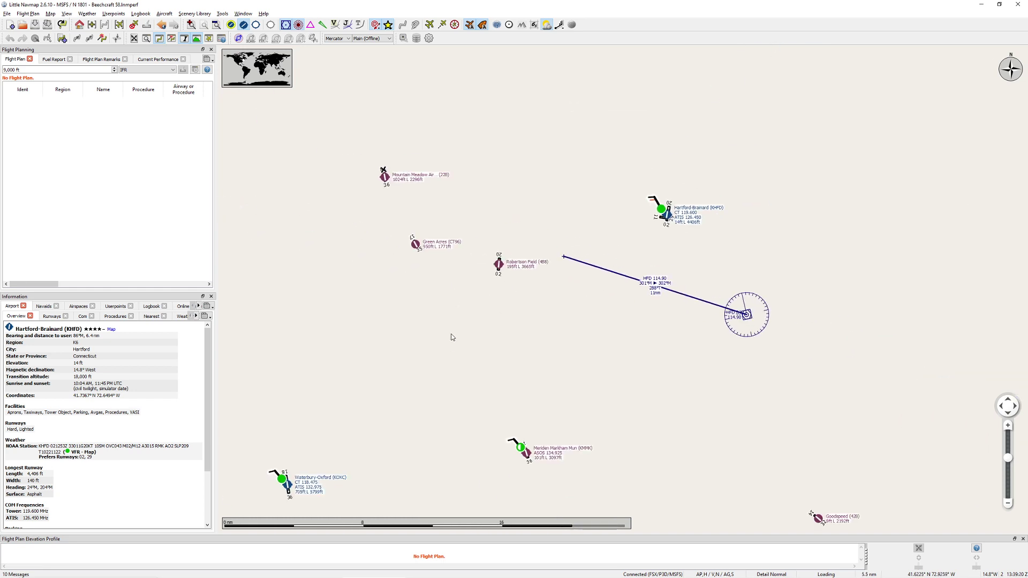
Step: Add a userpoint named 'Fix 1' at the far end of the HFD measurement line
scroll(548, 282, "up", 3)
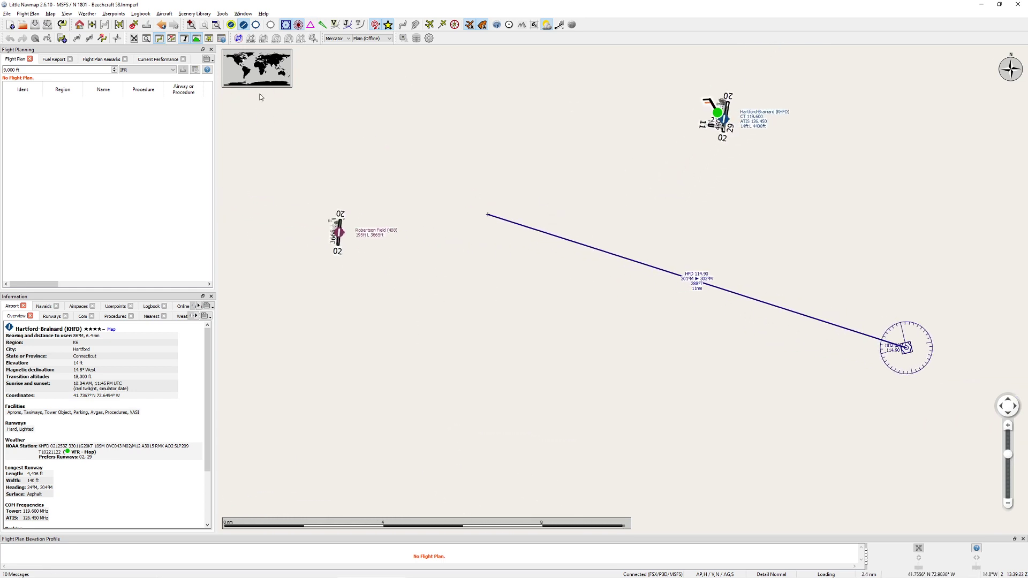
right_click(487, 216)
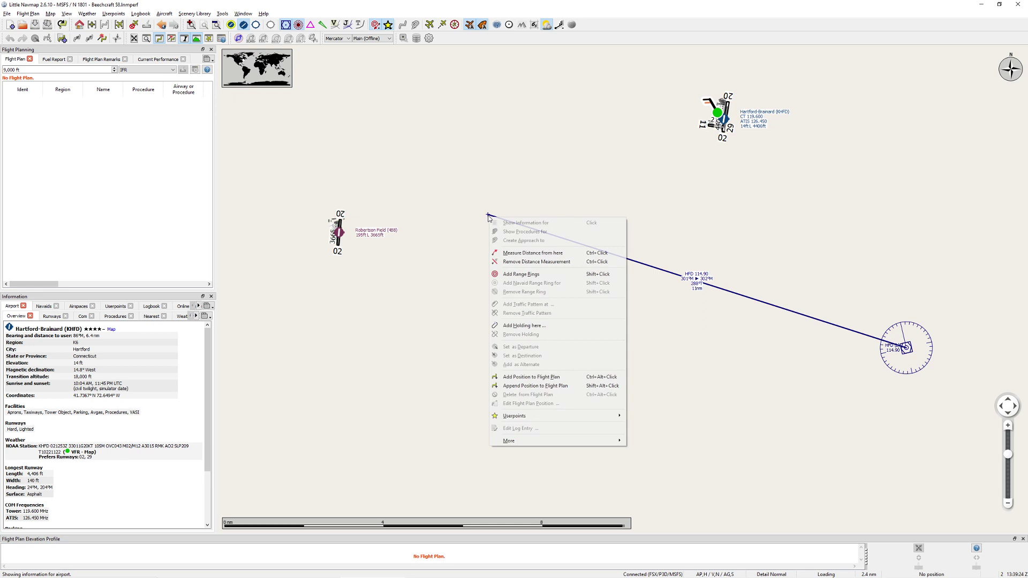
mouse_move(571, 413)
left_click(650, 419)
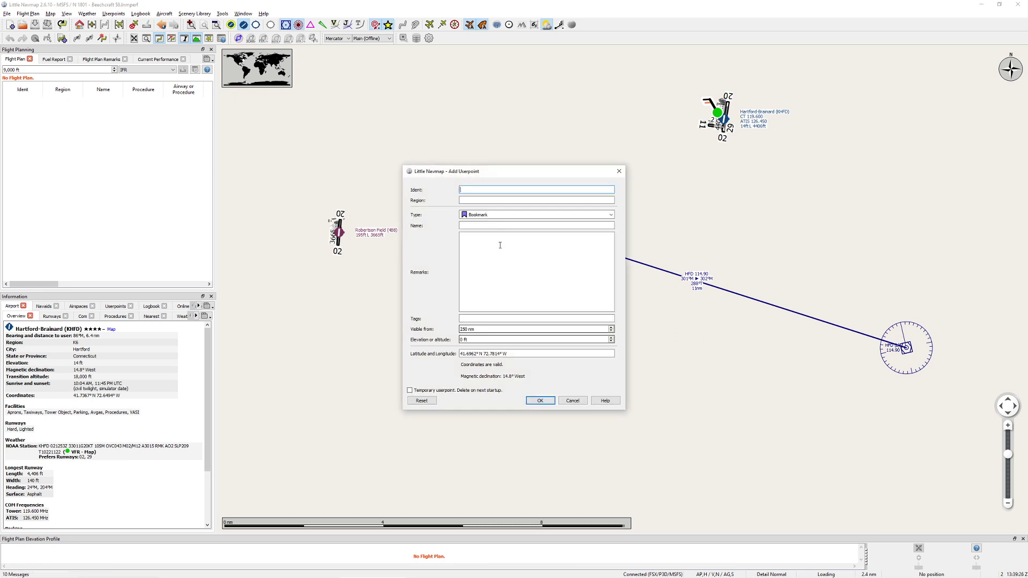
type("F")
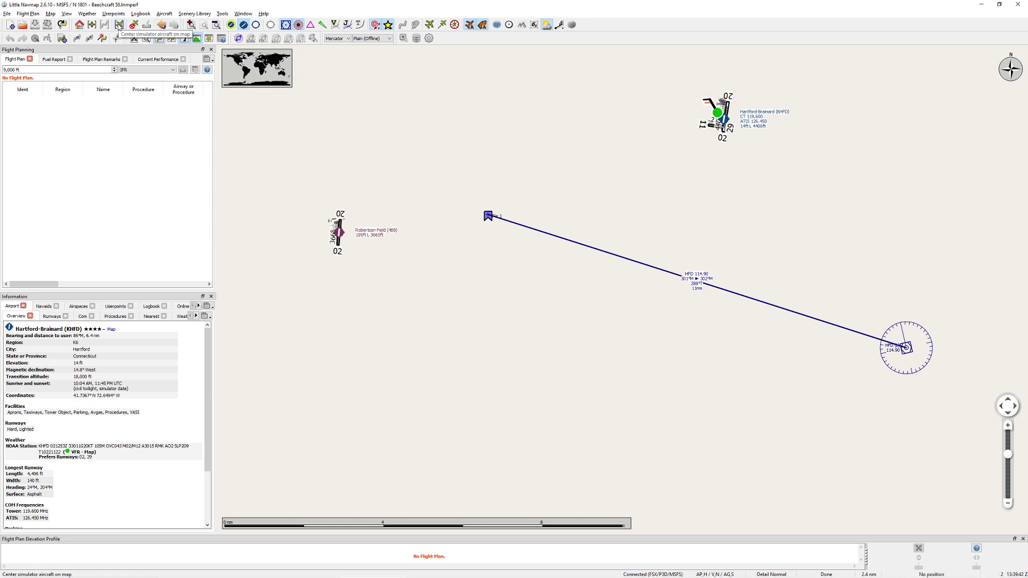
Step: Turn on the simulator aircraft display so the aircraft appears beside 'Fix 1'
left_click(430, 24)
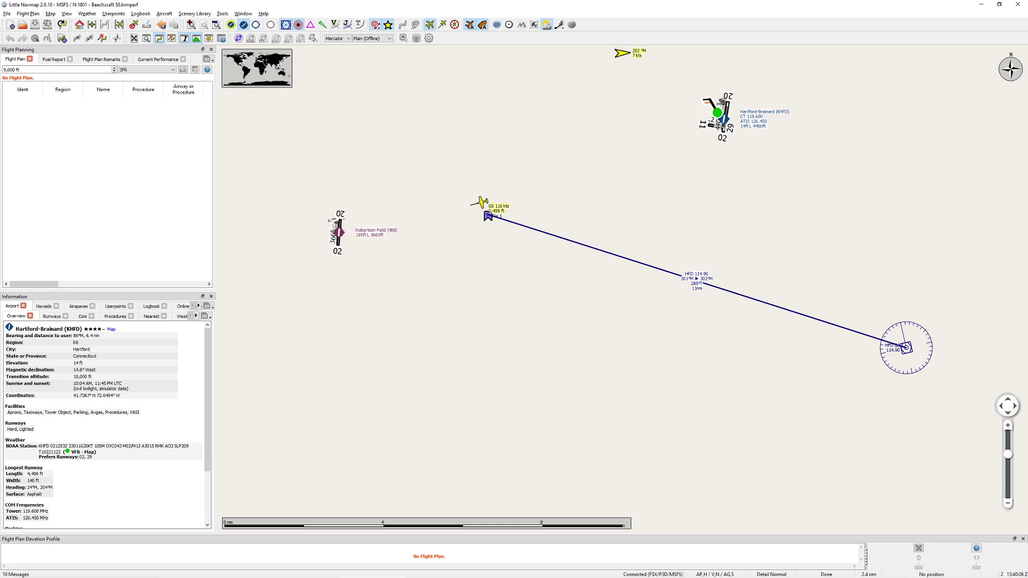
Step: In Paint, brush a right triangle with arrowheads and a right-angle mark at its base
key("alt+Tab")
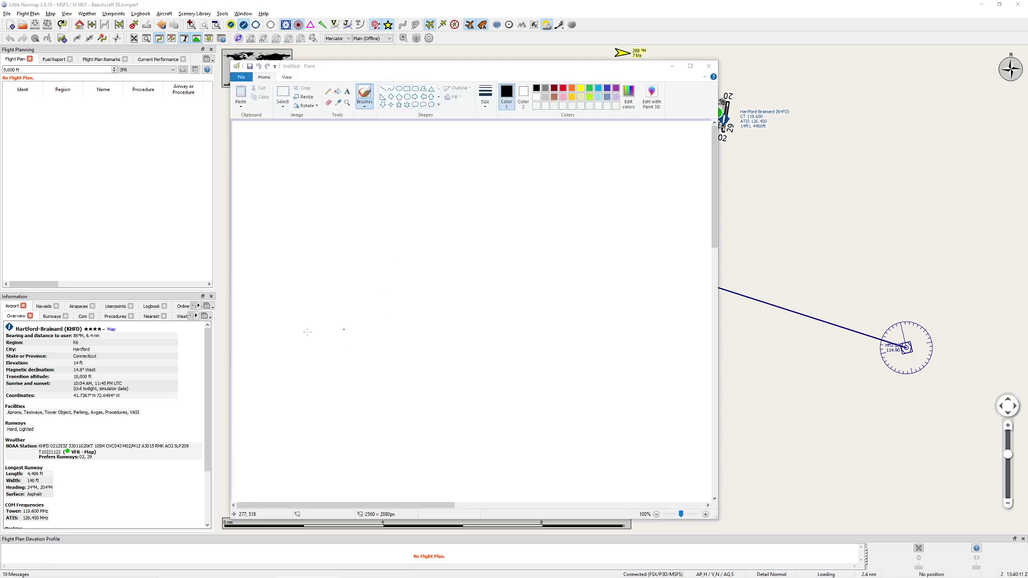
left_click_drag(310, 332, 639, 337)
mouse_move(333, 216)
left_mouse_down()
mouse_move(338, 208)
mouse_move(509, 291)
mouse_move(634, 335)
left_mouse_up()
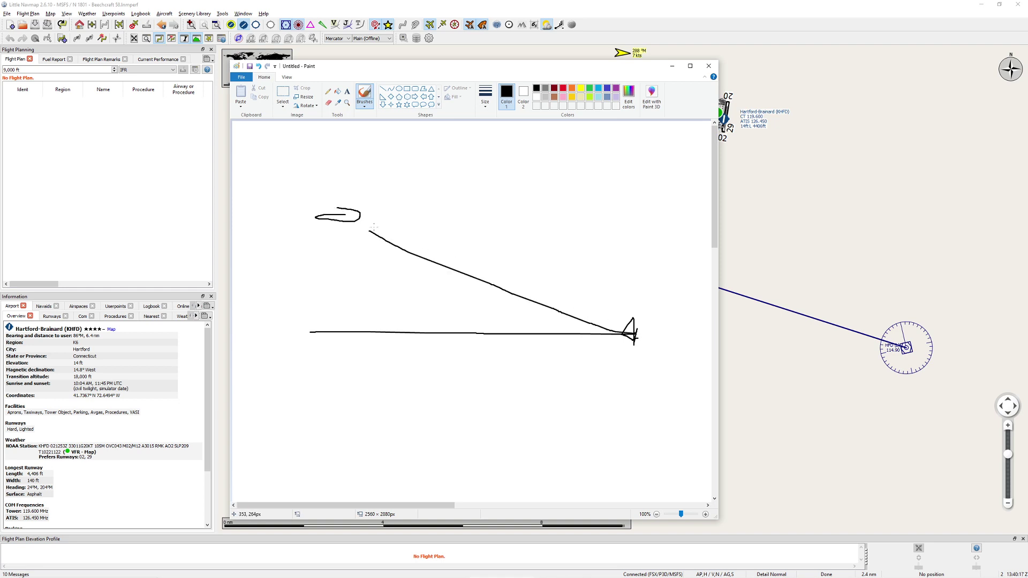
mouse_move(373, 228)
left_mouse_down()
mouse_move(377, 243)
mouse_move(399, 227)
left_mouse_up()
mouse_move(621, 346)
left_mouse_down()
mouse_move(586, 337)
mouse_move(331, 338)
mouse_move(287, 332)
mouse_move(294, 325)
mouse_move(284, 333)
mouse_move(309, 349)
left_mouse_up()
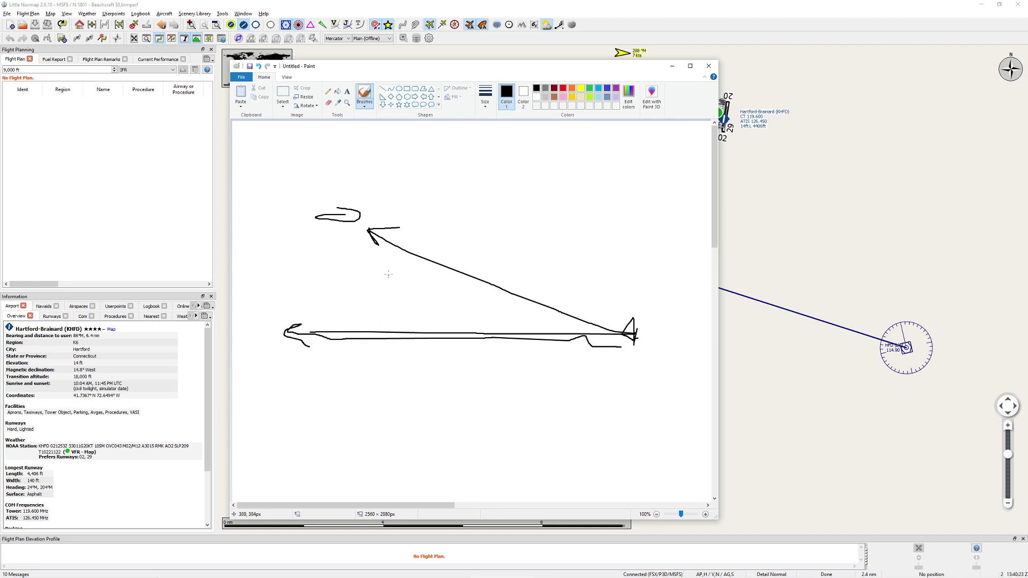
left_click_drag(336, 250, 339, 325)
mouse_move(329, 253)
left_mouse_down()
mouse_move(336, 242)
mouse_move(328, 252)
left_mouse_up()
mouse_move(340, 313)
left_mouse_down()
mouse_move(358, 318)
mouse_move(360, 341)
left_mouse_up()
Step: Label the diagonal side 11nm and the base X, then return to the simulator
mouse_move(464, 236)
left_mouse_down()
mouse_move(465, 262)
mouse_move(489, 271)
mouse_move(499, 257)
mouse_move(511, 271)
left_mouse_up()
mouse_move(453, 364)
left_mouse_down()
mouse_move(462, 350)
mouse_move(463, 364)
left_mouse_up()
left_click(303, 278)
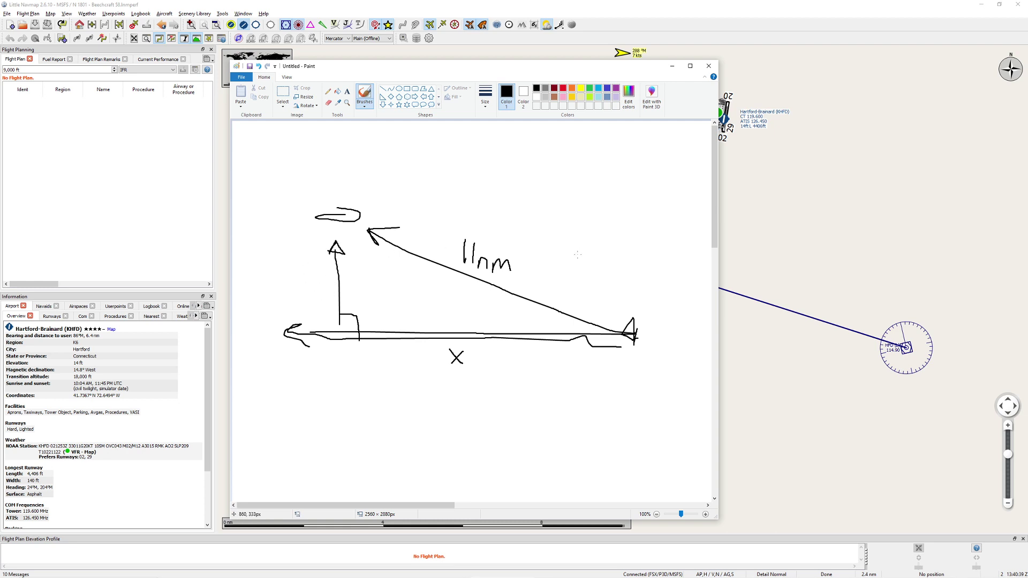
key("alt+Tab")
key("alt+Tab")
key("alt+Tab")
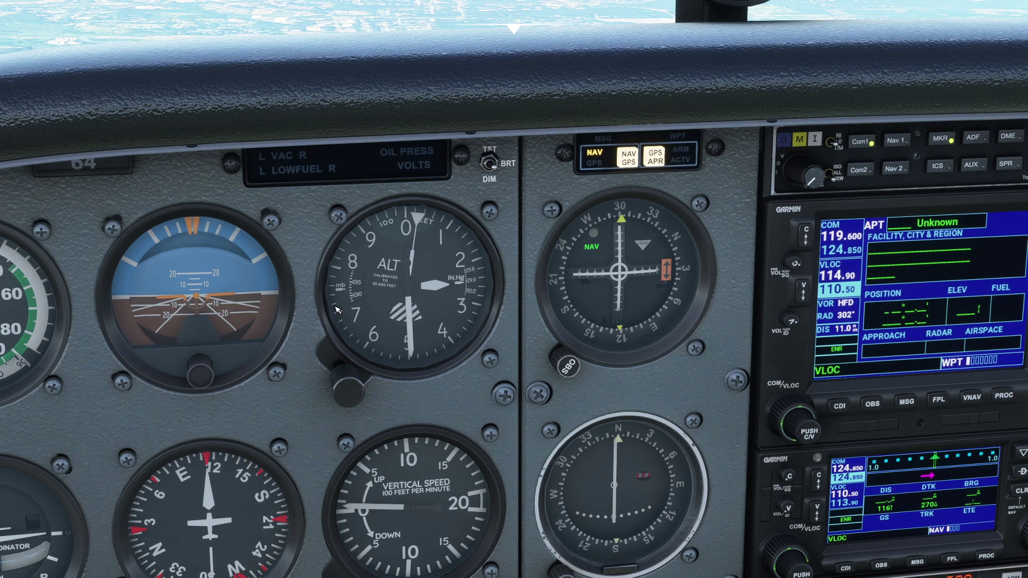
Step: Tick the right-angle corner, box the VOR end, write 2500 below X, then return to Little Navmap
key("alt+Tab")
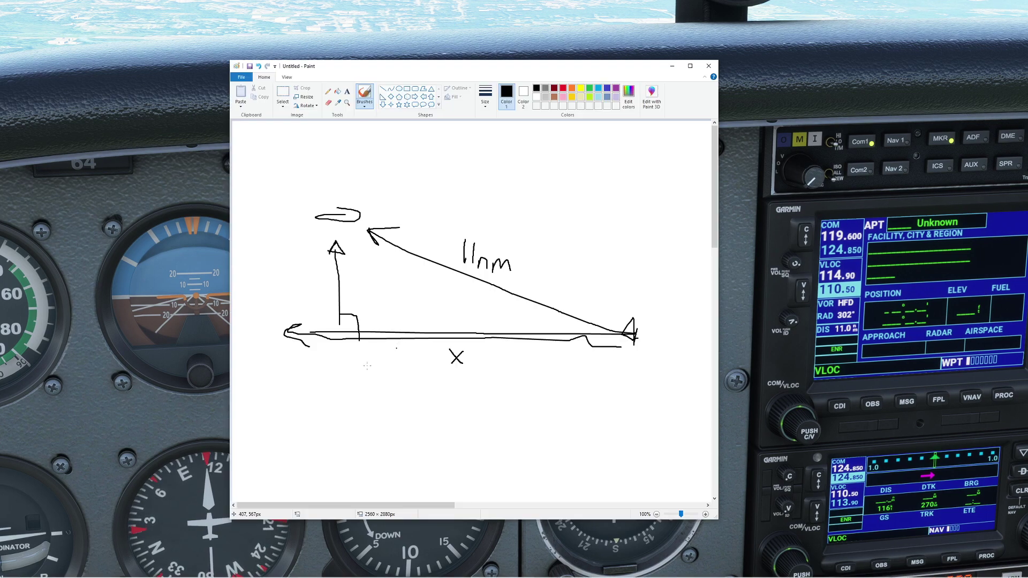
left_click_drag(335, 330, 335, 343)
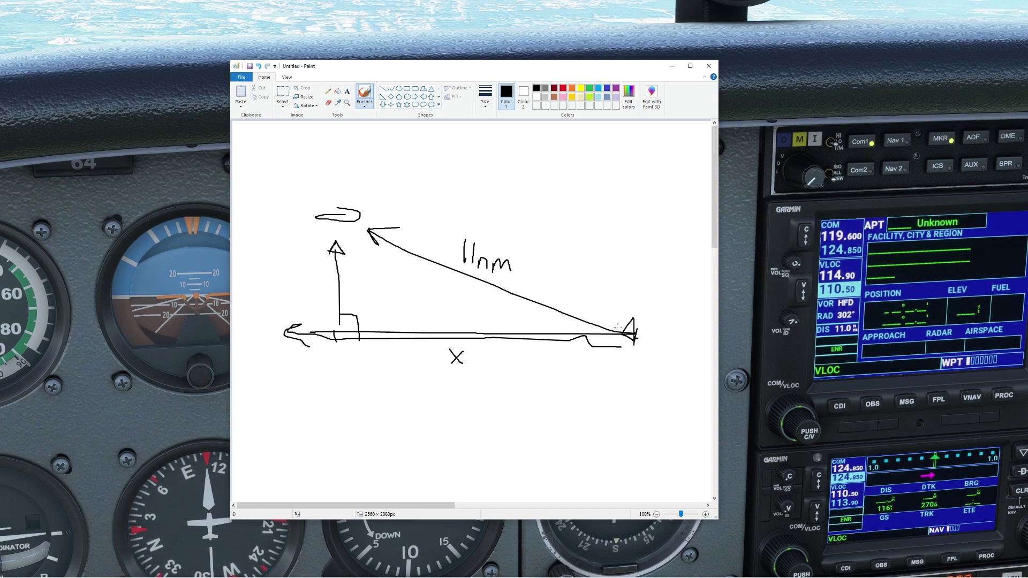
mouse_move(619, 348)
left_mouse_down()
mouse_move(618, 318)
mouse_move(651, 320)
mouse_move(652, 349)
mouse_move(616, 351)
left_mouse_up()
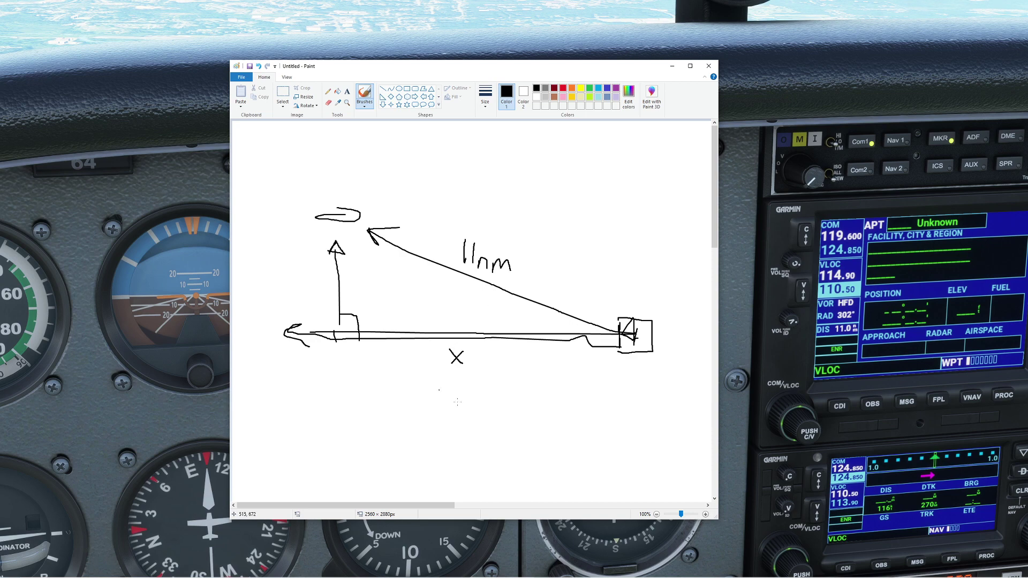
left_click_drag(486, 399, 514, 413)
mouse_move(517, 400)
left_mouse_down()
mouse_move(506, 412)
mouse_move(523, 401)
mouse_move(538, 411)
mouse_move(557, 404)
left_mouse_up()
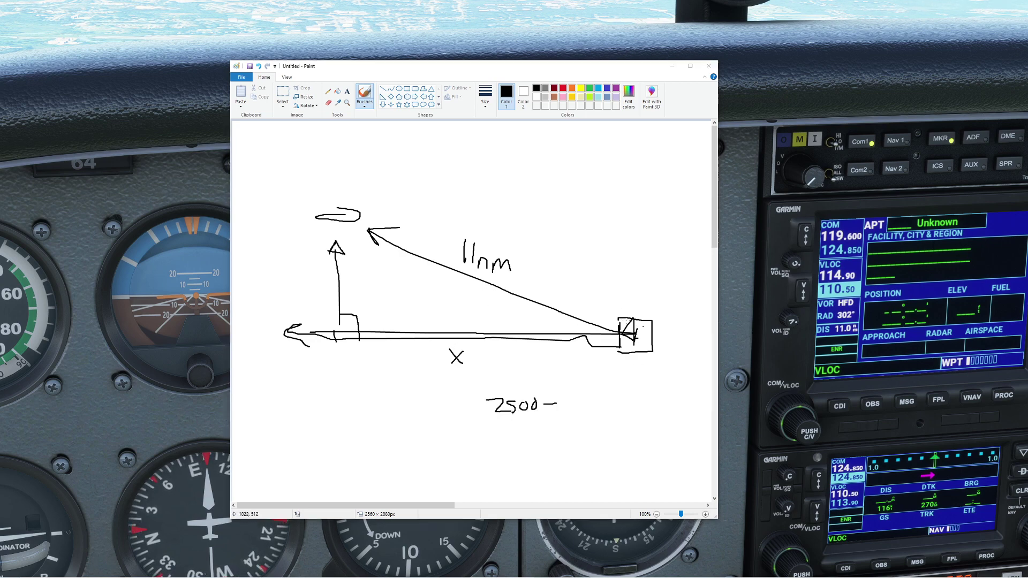
key("alt+Tab")
left_click(671, 299)
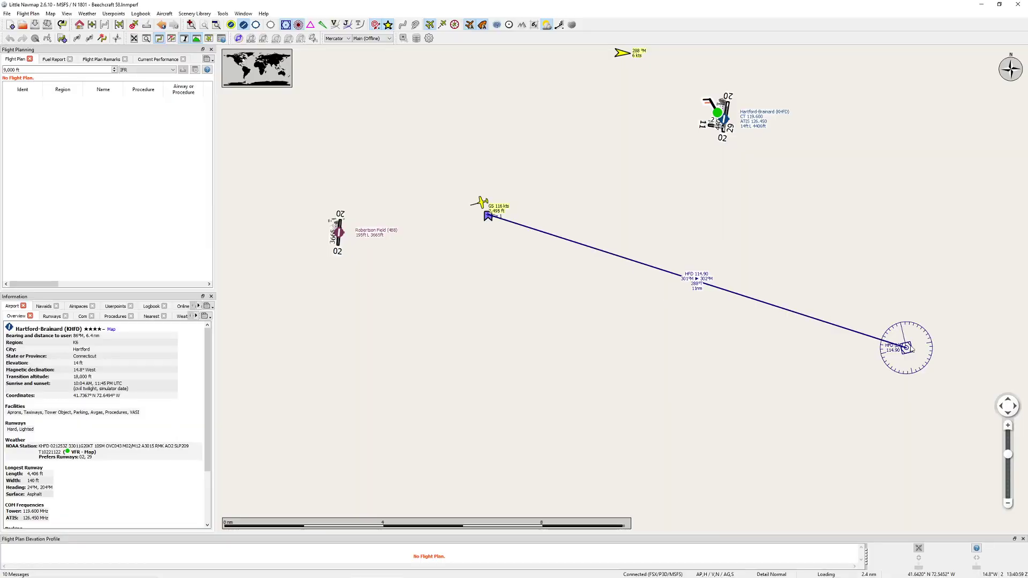
Step: Show the HFD VORDME details (114.90 MHz, 849 ft, 40 nm range, 13° W) in the Navaids tab
scroll(686, 320, "up", 3)
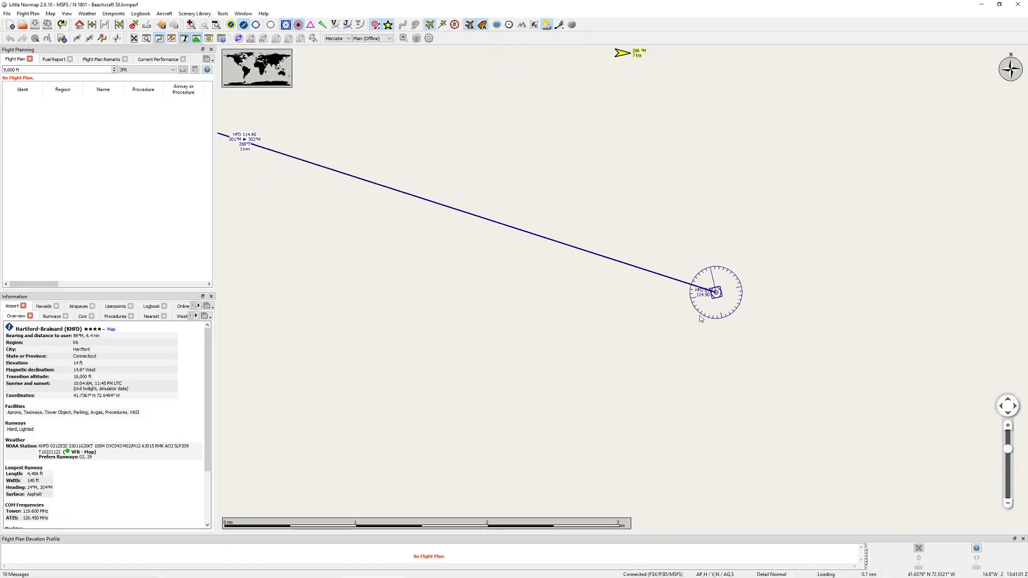
left_click(44, 307)
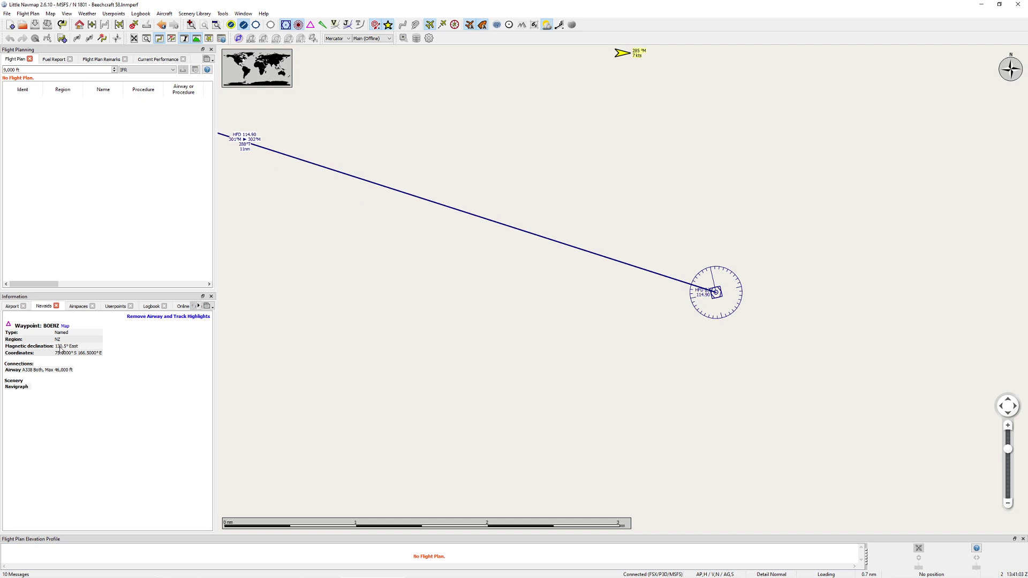
right_click(717, 294)
left_click(751, 300)
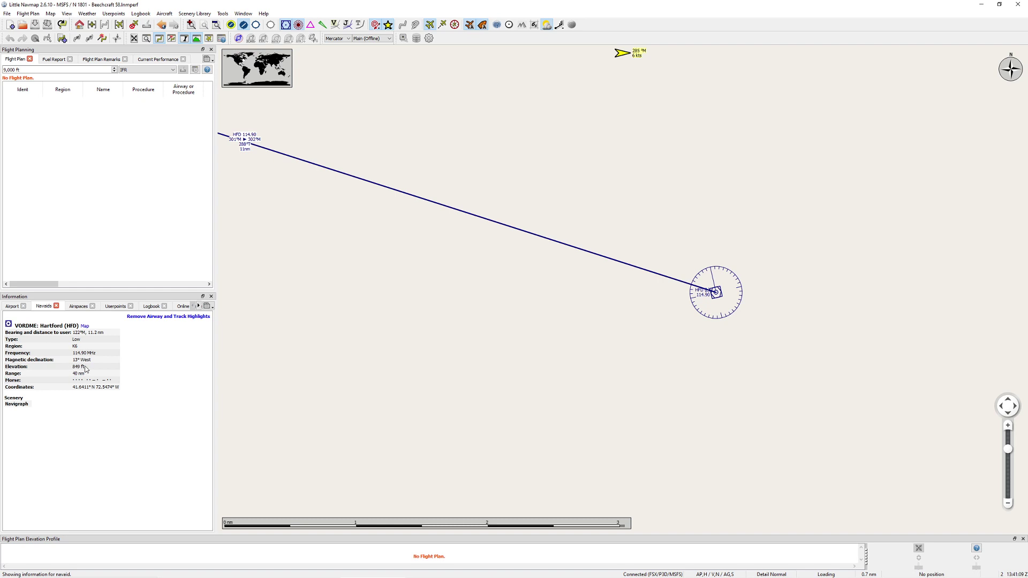
key("alt+Tab")
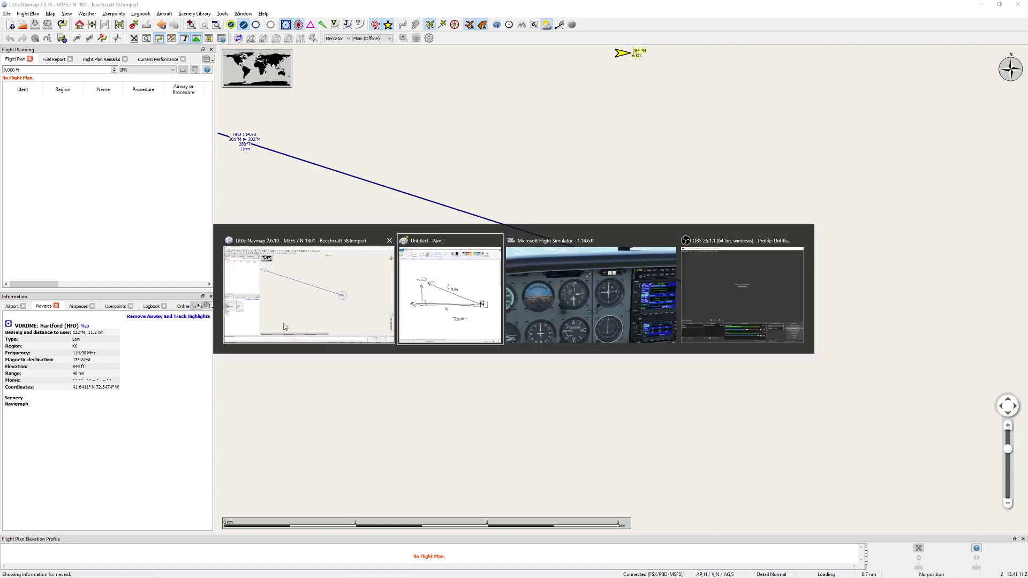
Step: Compute 2500 − 849 = 1,651 in the centred Calculator and bring the Paint sketch forward
left_click(307, 312)
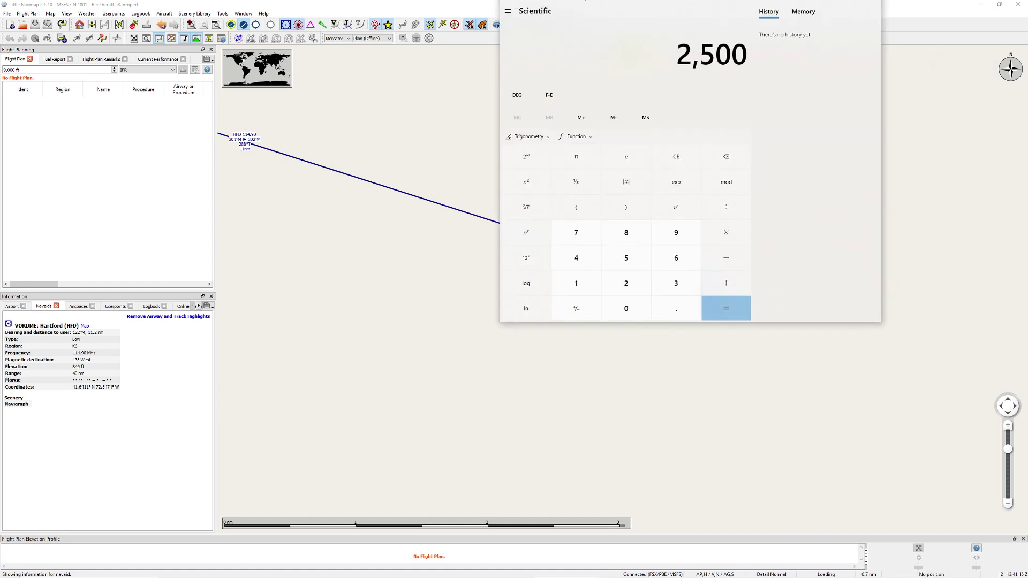
left_click_drag(582, 6, 503, 156)
key("minus")
type("83")
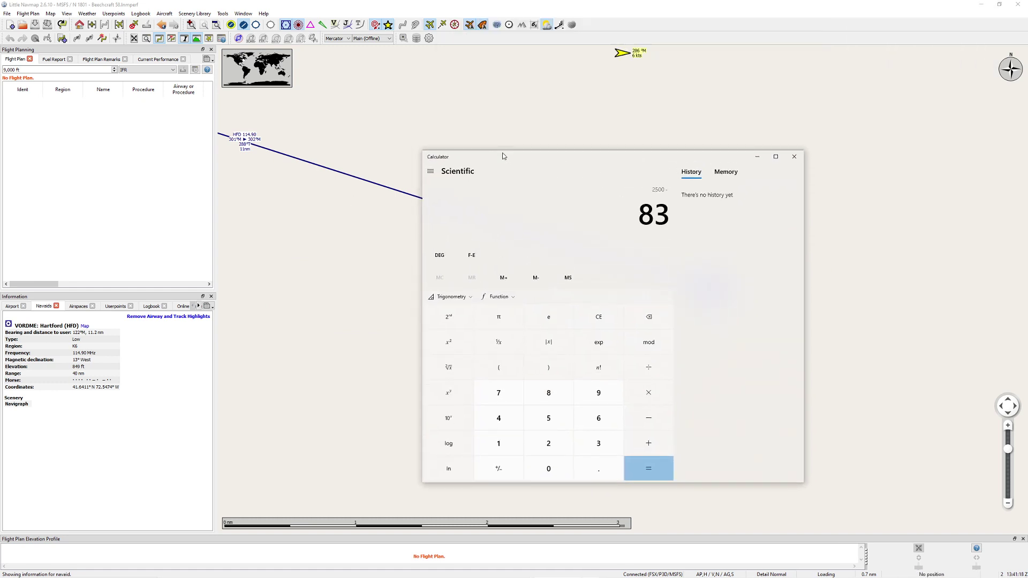
key("BackSpace")
type("49")
key("Return")
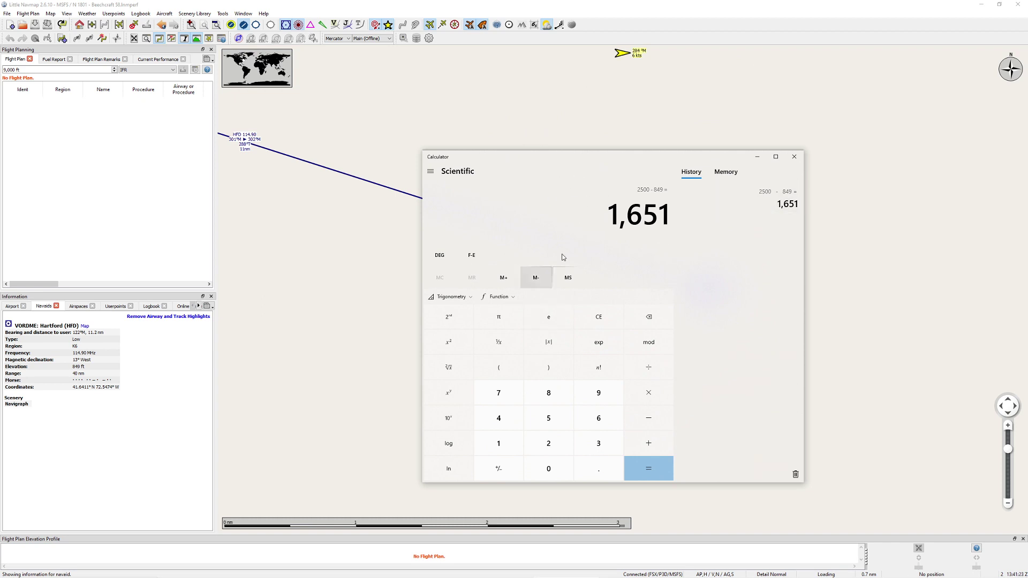
key("alt+Tab")
left_click(509, 295)
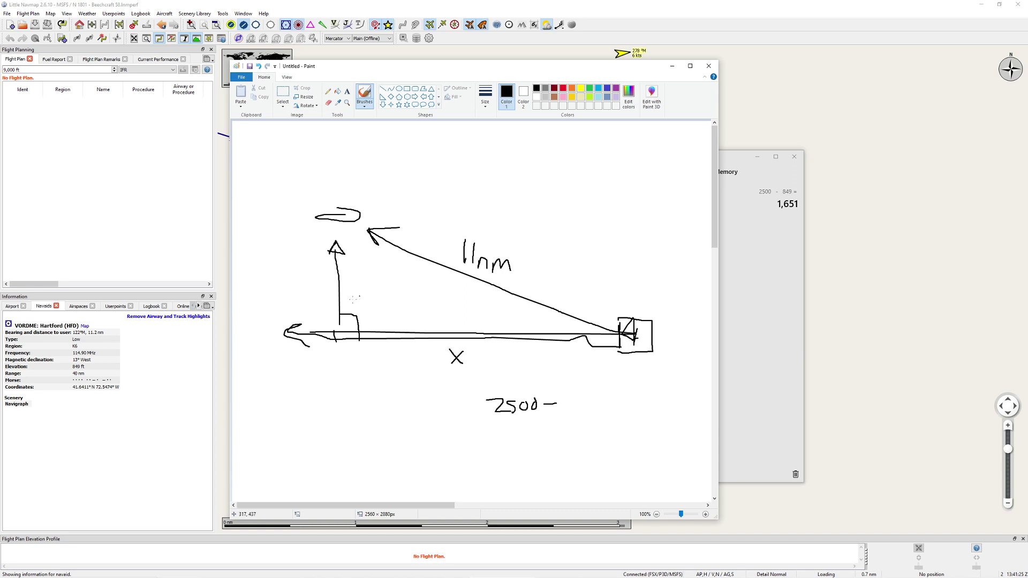
Step: Write 1651 beside the vertical arrow and label the vertical, bottom and 11nm sides a, b and c
mouse_move(351, 280)
left_mouse_down()
mouse_move(351, 298)
mouse_move(382, 304)
mouse_move(386, 281)
left_mouse_up()
left_click_drag(257, 278, 272, 290)
mouse_move(383, 373)
left_mouse_down()
mouse_move(384, 386)
mouse_move(394, 383)
left_mouse_up()
left_click_drag(537, 254, 544, 263)
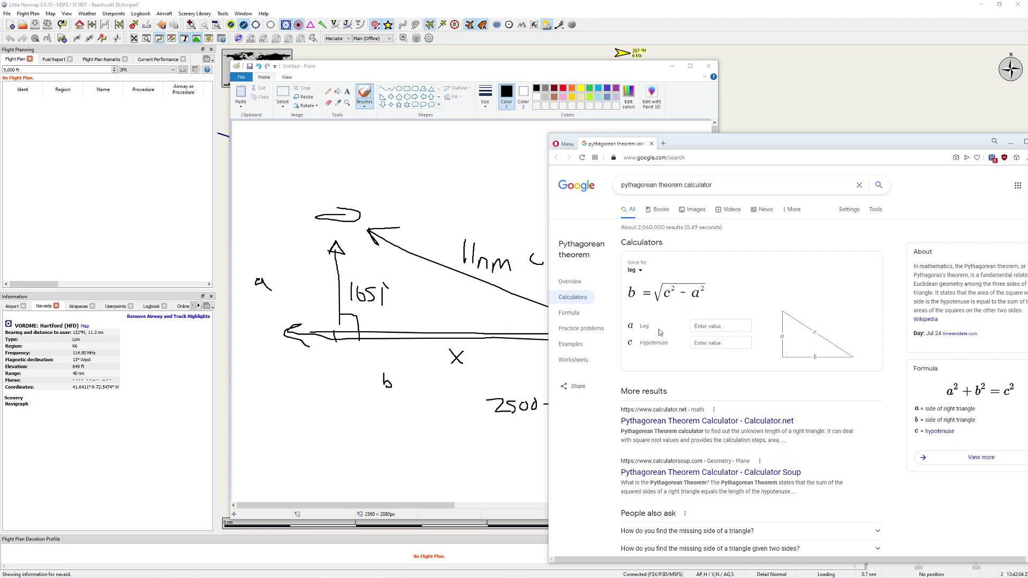
Step: Enter 1651 as the triangle's leg and look up 11 nautical miles in feet (66837.3)
left_click(704, 327)
type("1651")
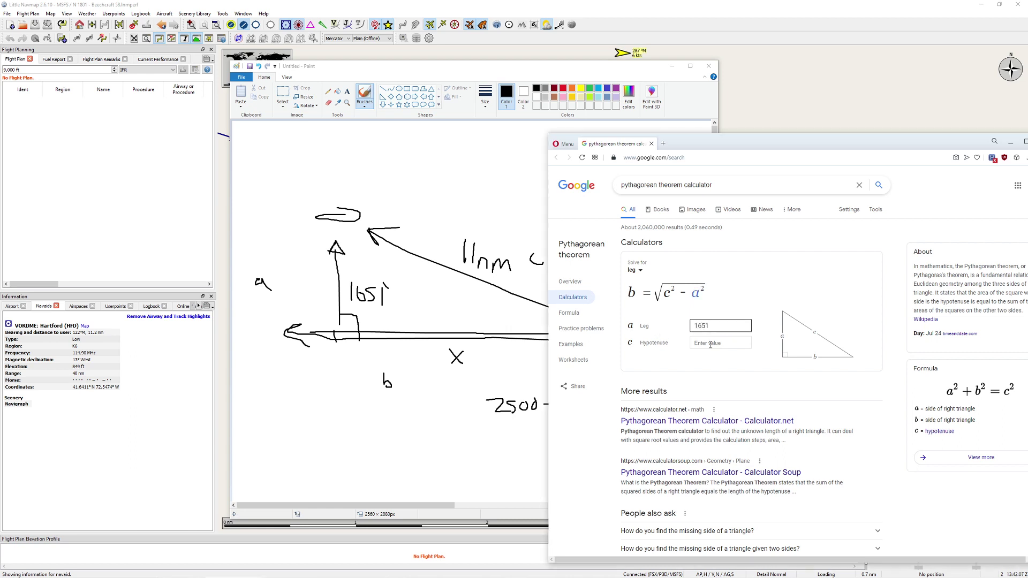
left_click(711, 345)
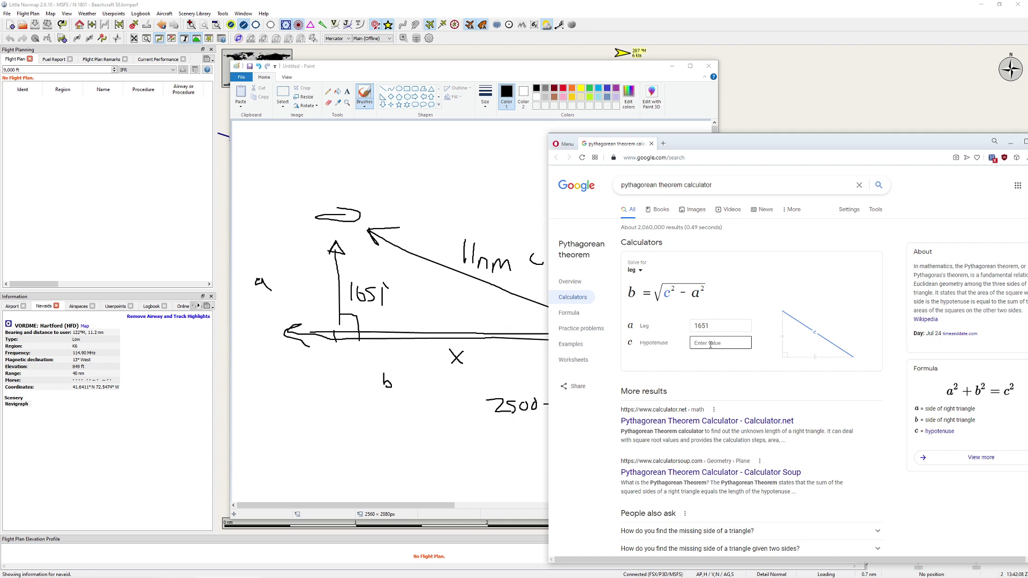
key("ctrl+t")
type("1")
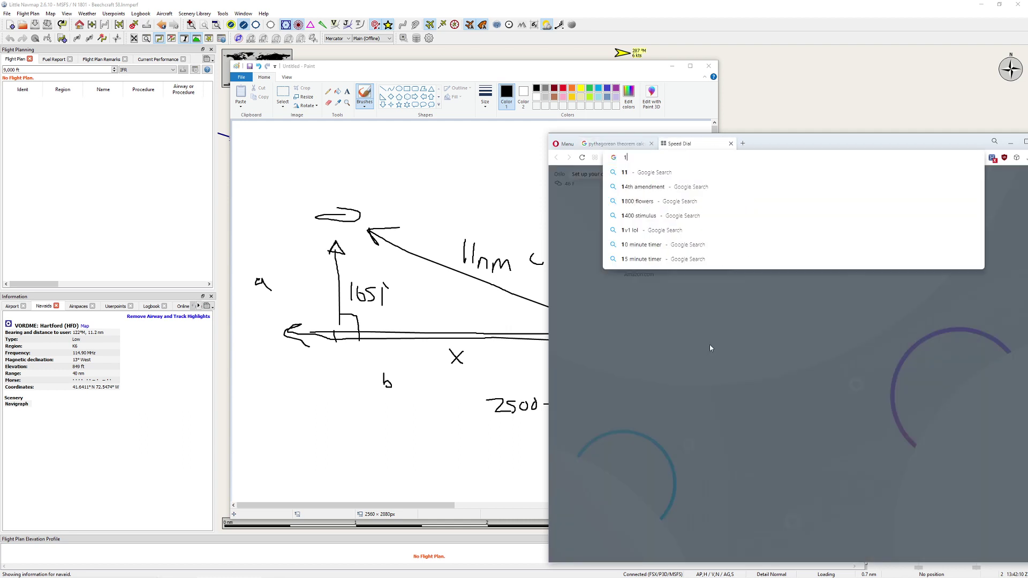
type("1 nautical miles t")
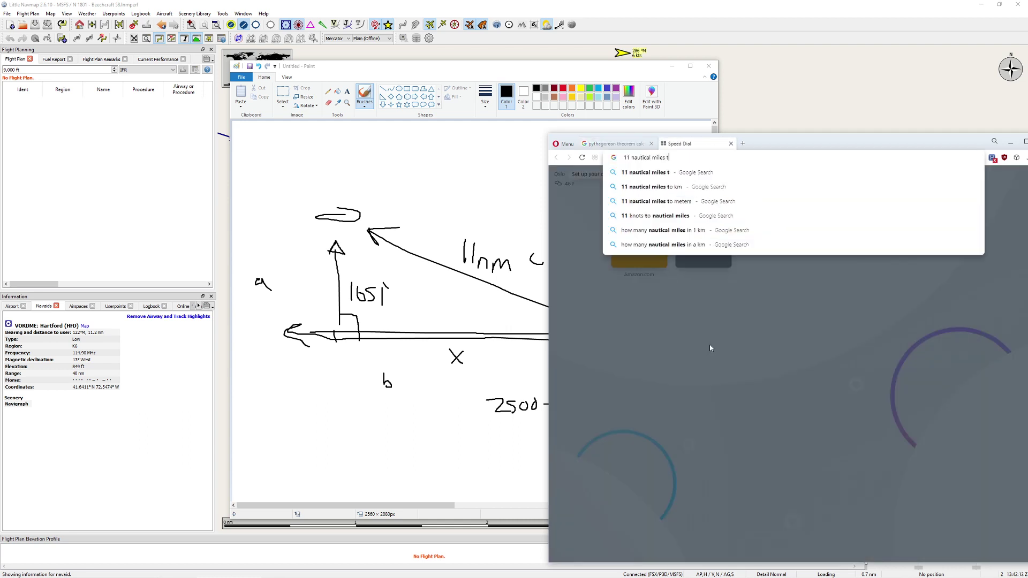
type("o feet")
key("Return")
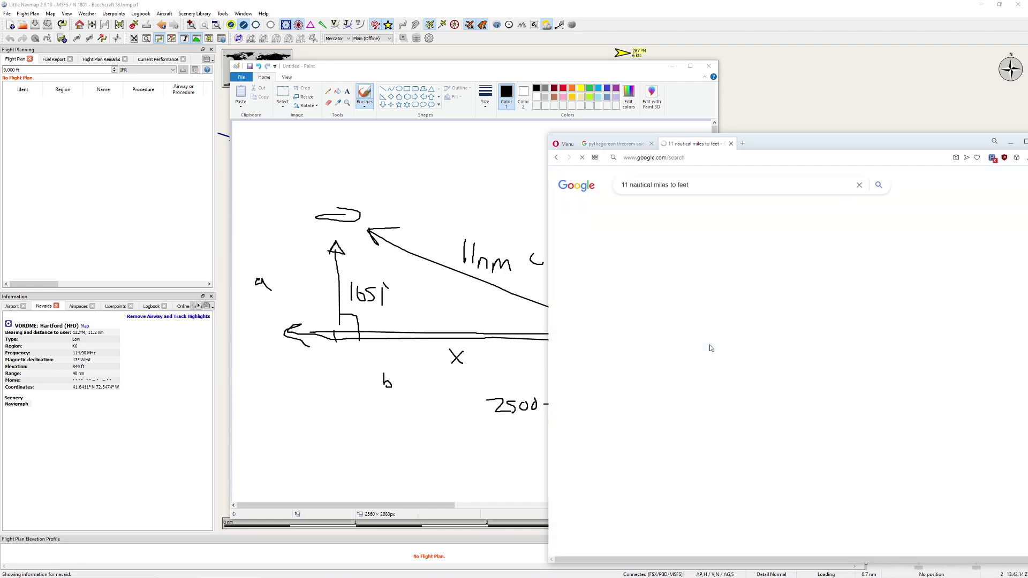
left_click(778, 276)
double_click(783, 277)
key("ctrl+c")
Step: Use 66837.3 as the hypotenuse and convert the 66816.91 ft result to nautical miles
left_click(616, 144)
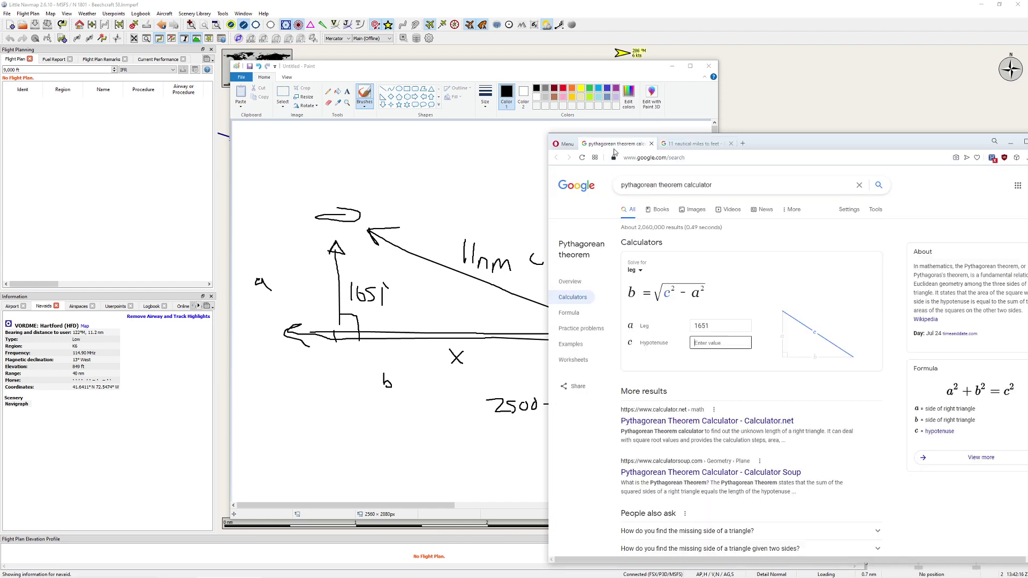
left_click(717, 341)
key("ctrl+v")
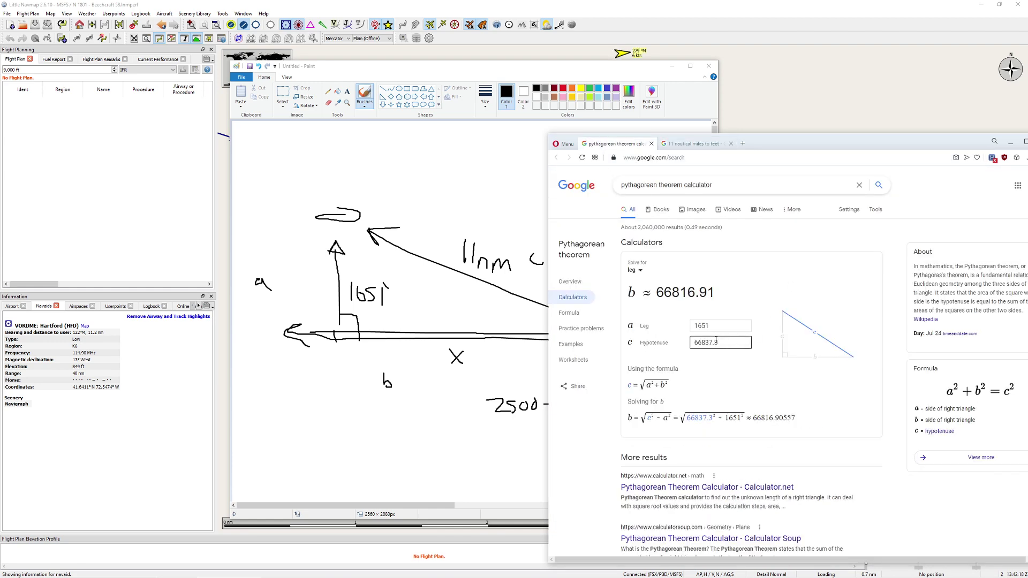
left_click_drag(658, 293, 717, 293)
key("ctrl+c")
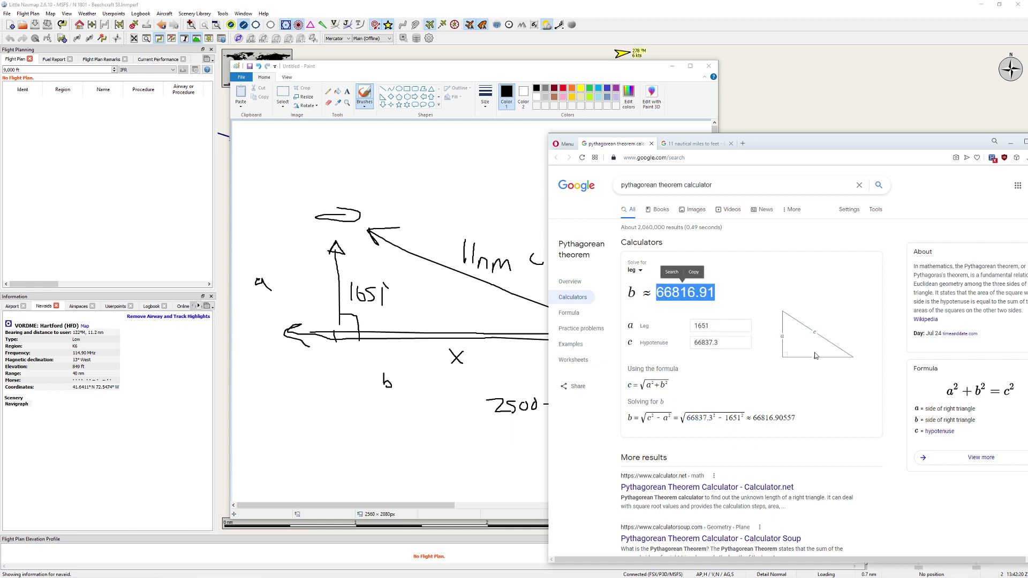
left_click(692, 145)
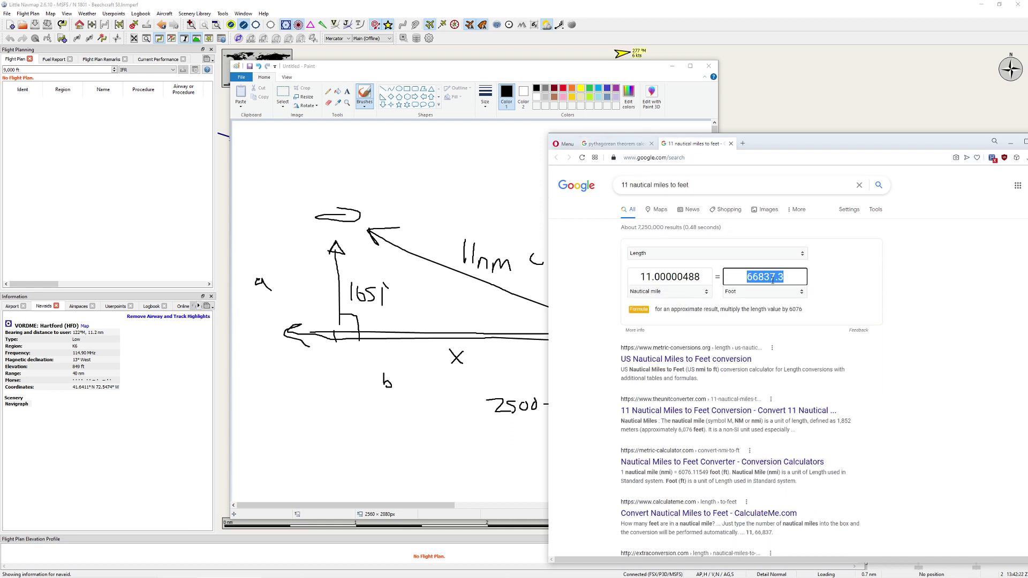
key("ctrl+v")
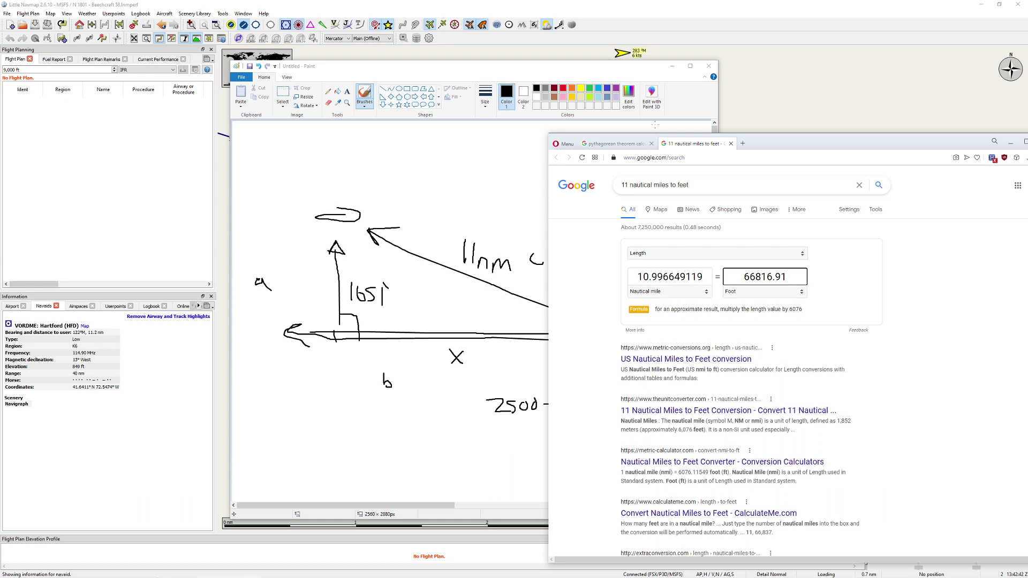
Step: Close the Opera tabs, Paint without saving, Opera and Calculator
left_click(731, 143)
left_click(652, 144)
left_click(663, 108)
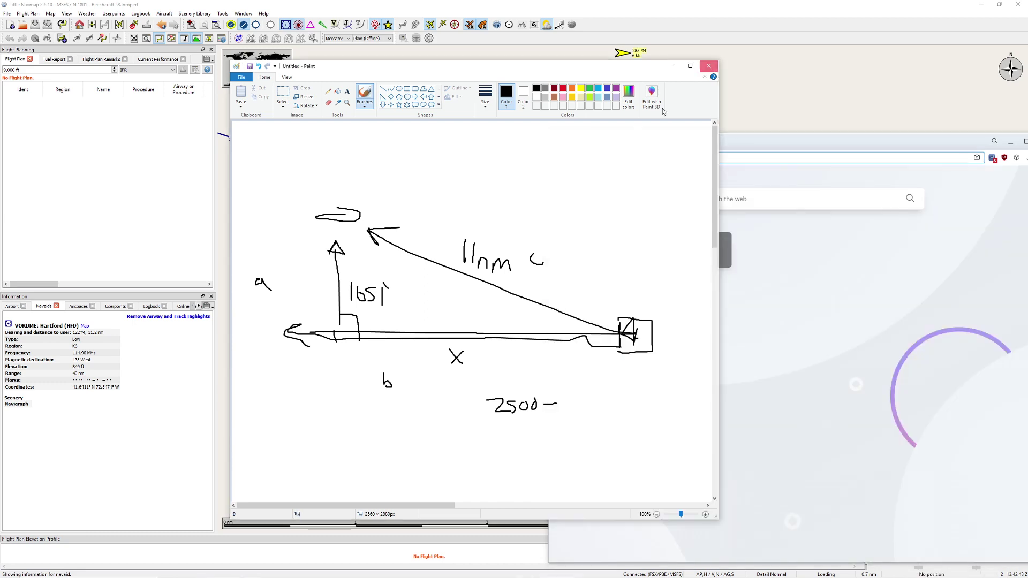
key("alt+F4")
key("n")
left_click_drag(806, 145, 462, 142)
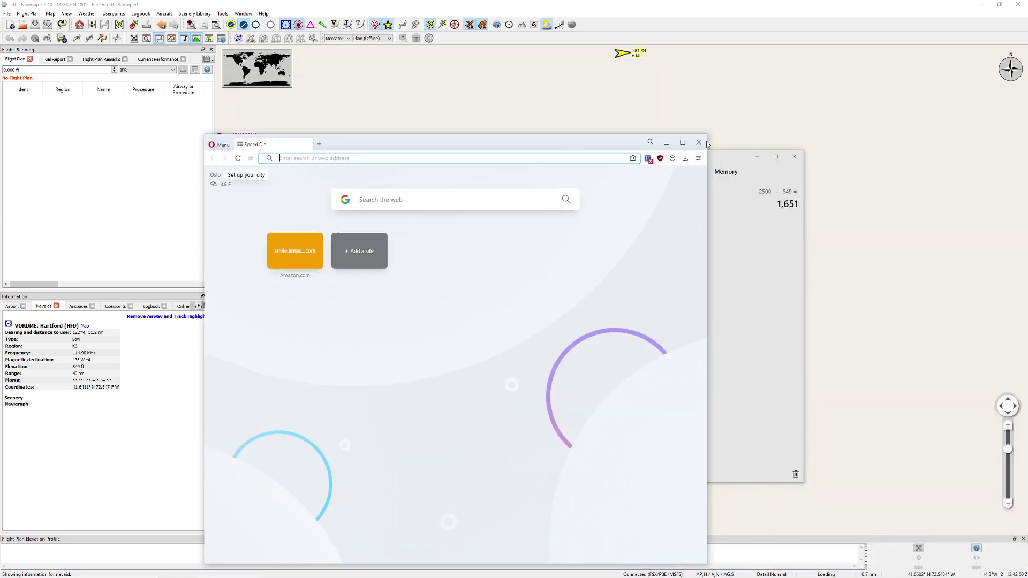
left_click(693, 141)
left_click(794, 156)
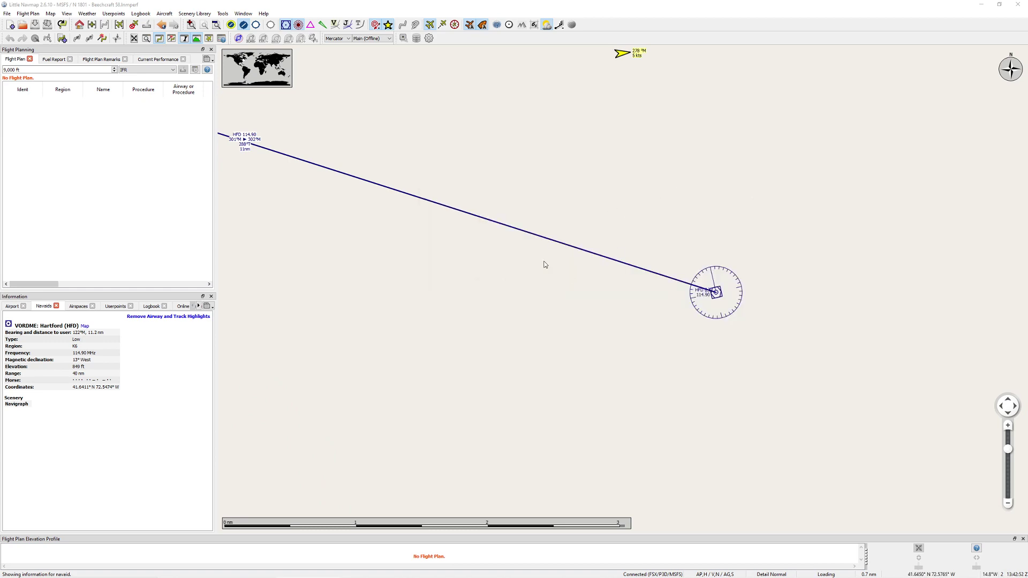
Step: Zoom out and pan the map around Hartford, toggle the aircraft symbols, and return to the simulator
scroll(547, 260, "down", 5)
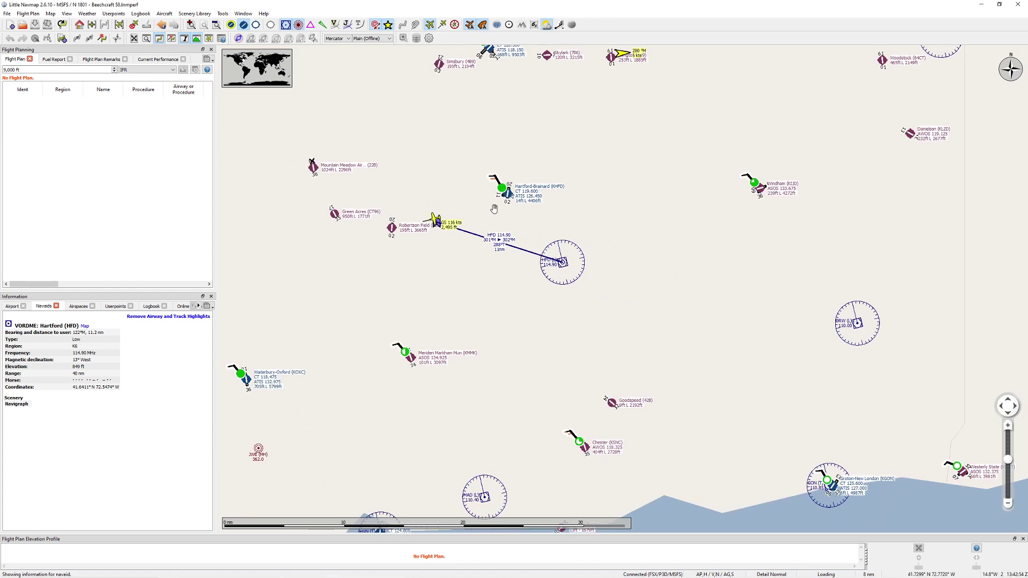
left_click_drag(441, 200, 636, 224)
scroll(636, 225, "down", 2)
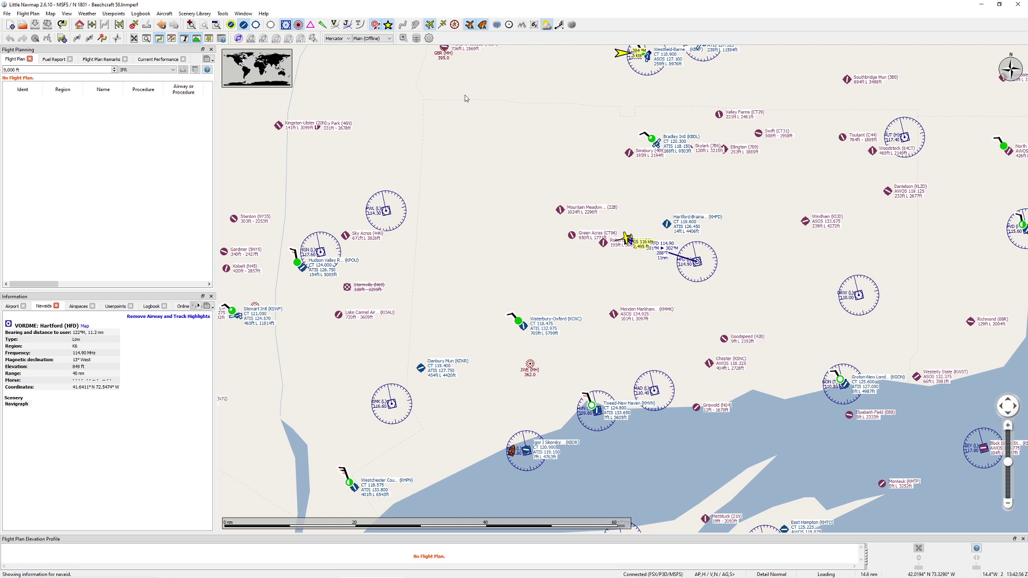
left_click(429, 26)
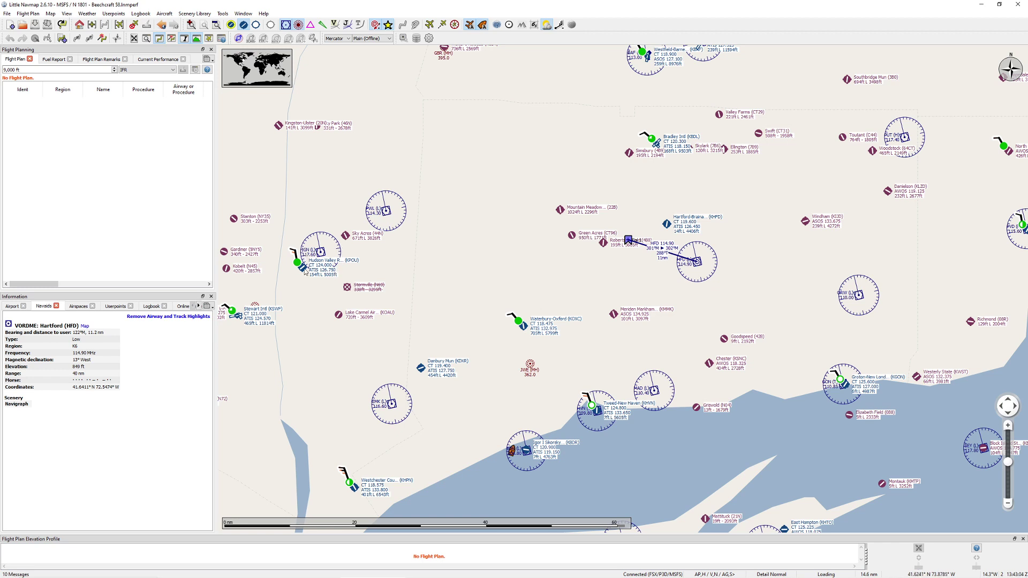
key("alt+Tab")
left_click(602, 254)
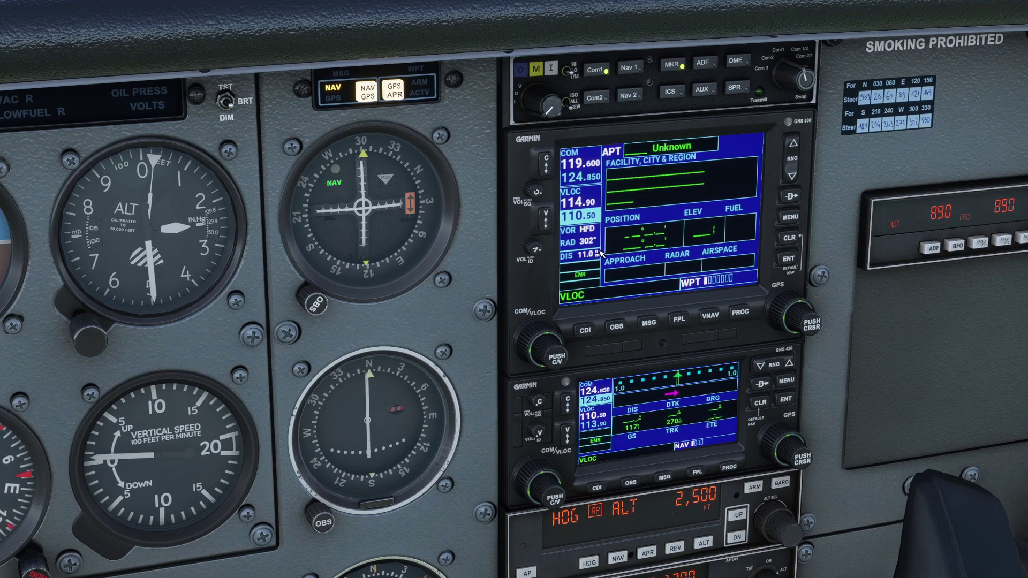
Step: Make 117.60 (IGN) the active NAV frequency
scroll(529, 336, "up", 6)
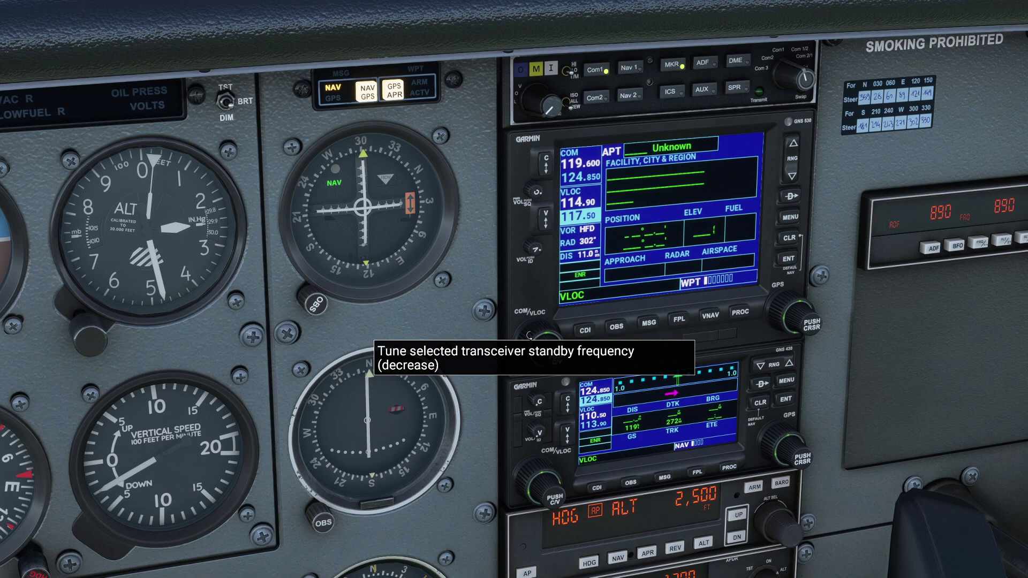
scroll(529, 335, "up", 2)
left_click(547, 221)
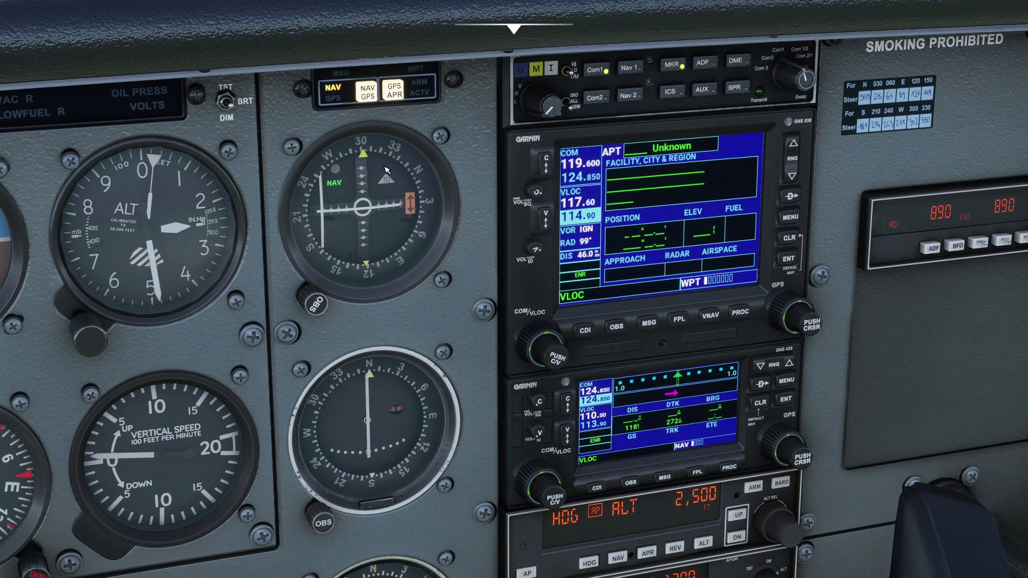
Step: Turn the OBS to centre the needle on IGN's 100° radial, reading 45 nm
scroll(308, 303, "down", 10)
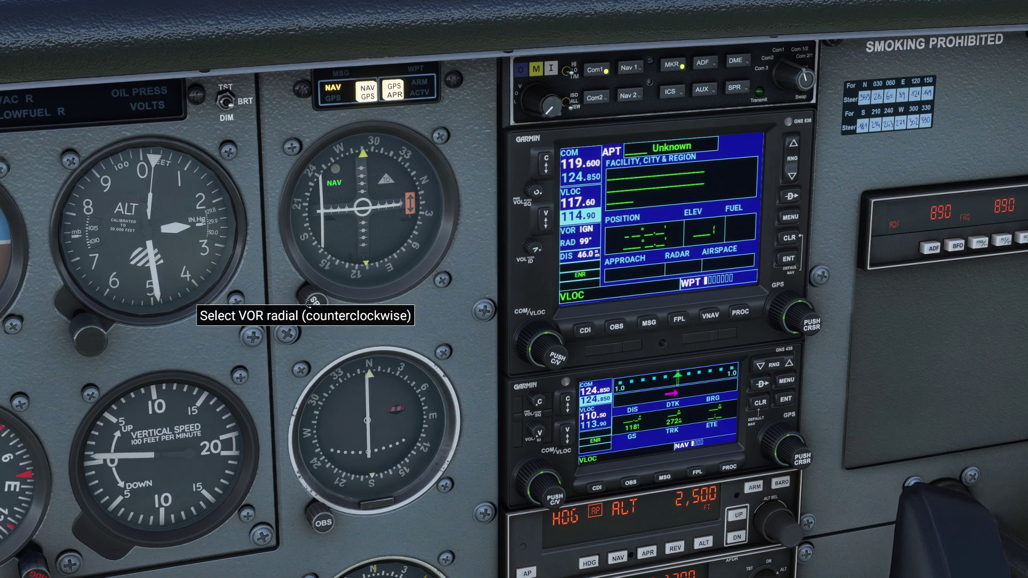
scroll(308, 303, "down", 10)
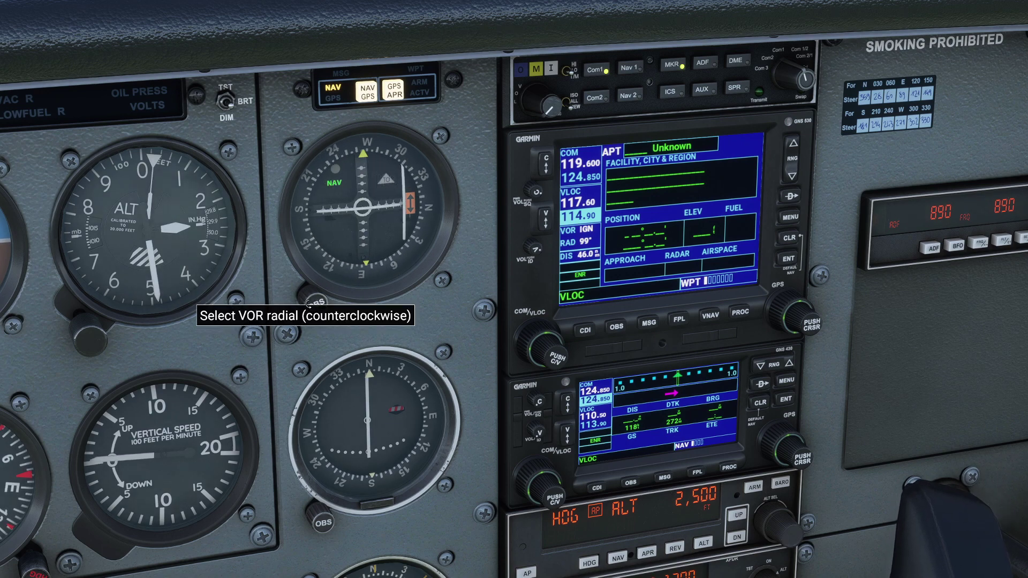
scroll(308, 303, "up", 5)
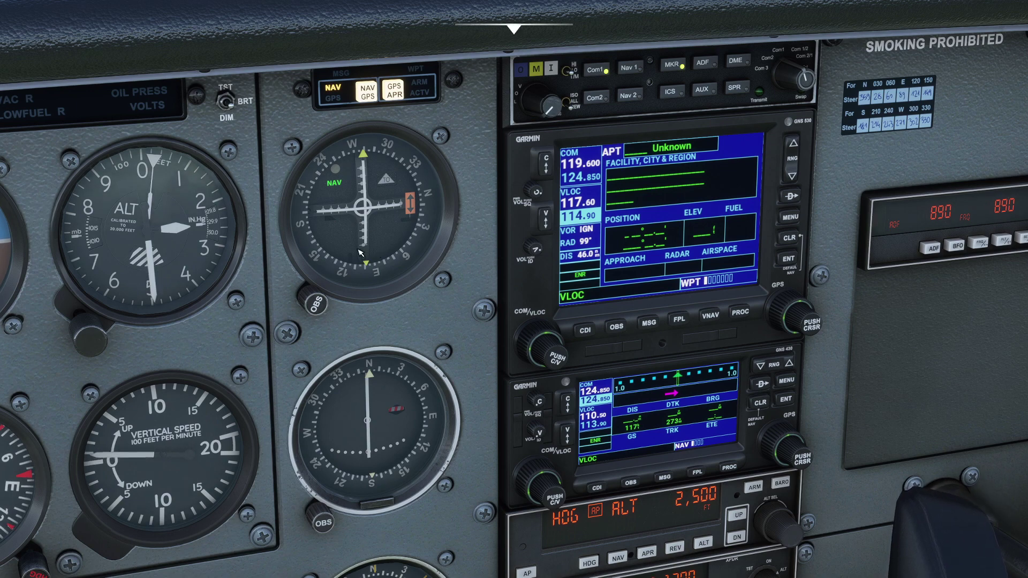
scroll(322, 293, "down", 10)
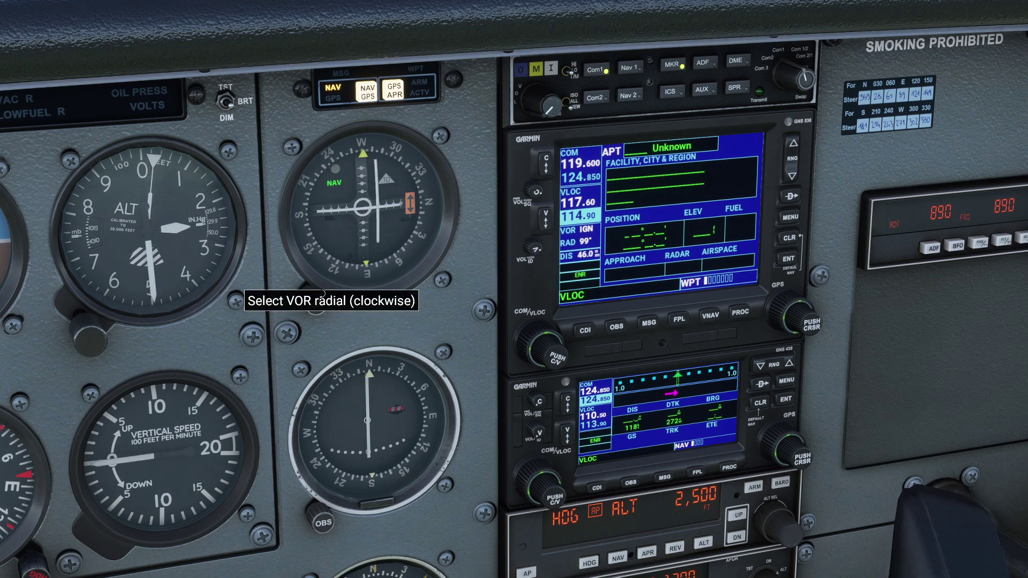
scroll(323, 293, "down", 20)
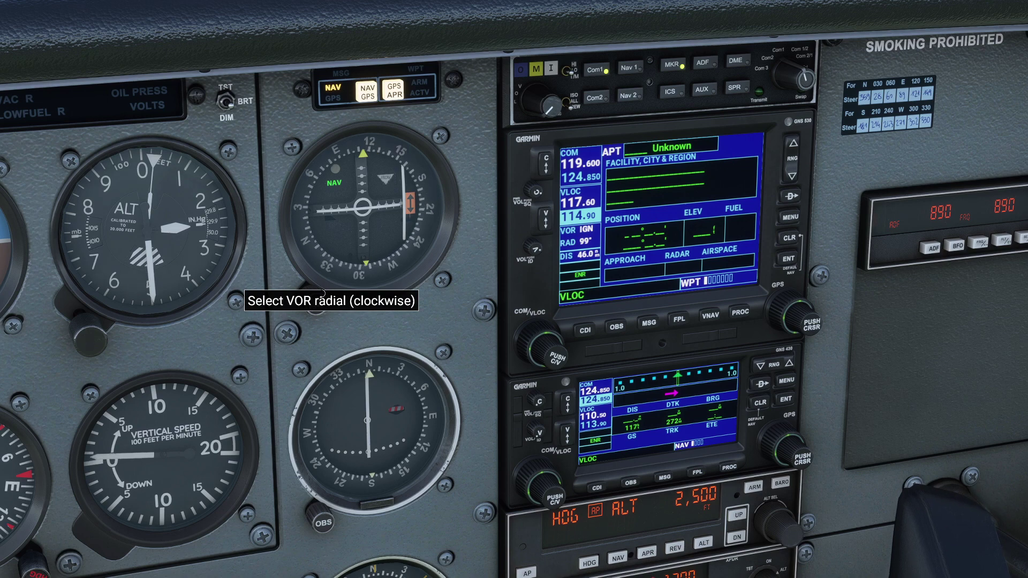
scroll(323, 293, "down", 20)
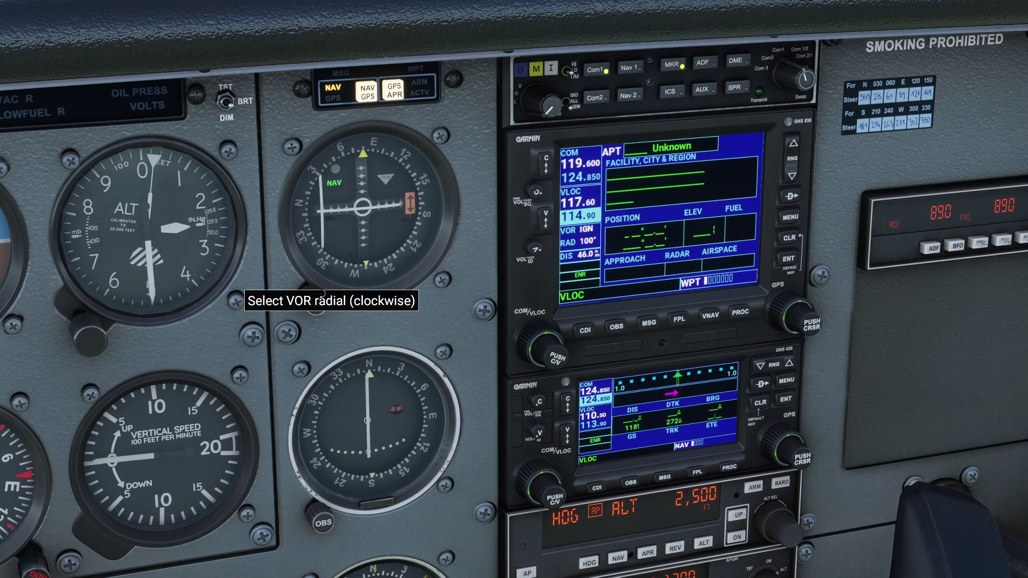
scroll(323, 293, "down", 15)
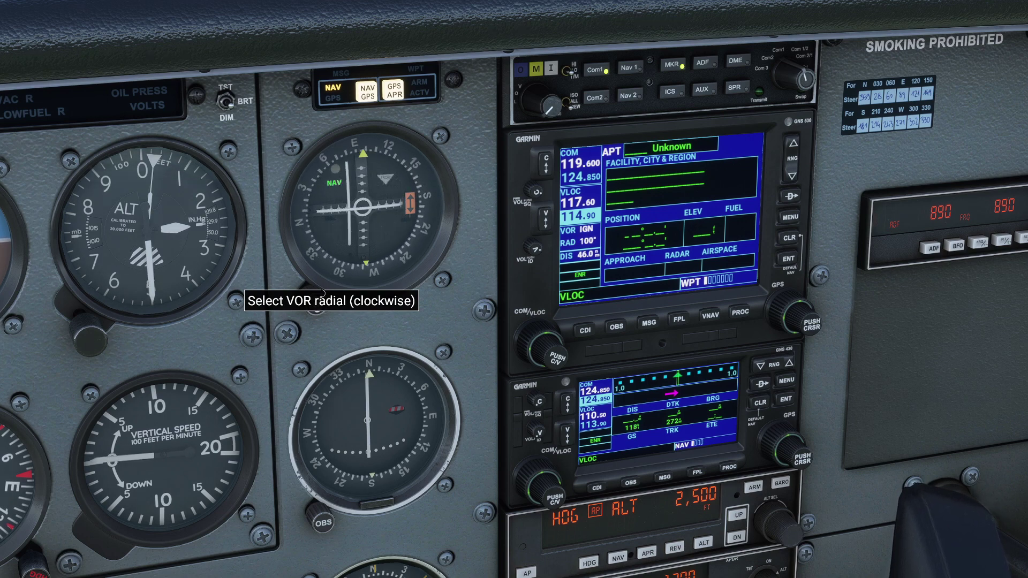
scroll(322, 293, "down", 5)
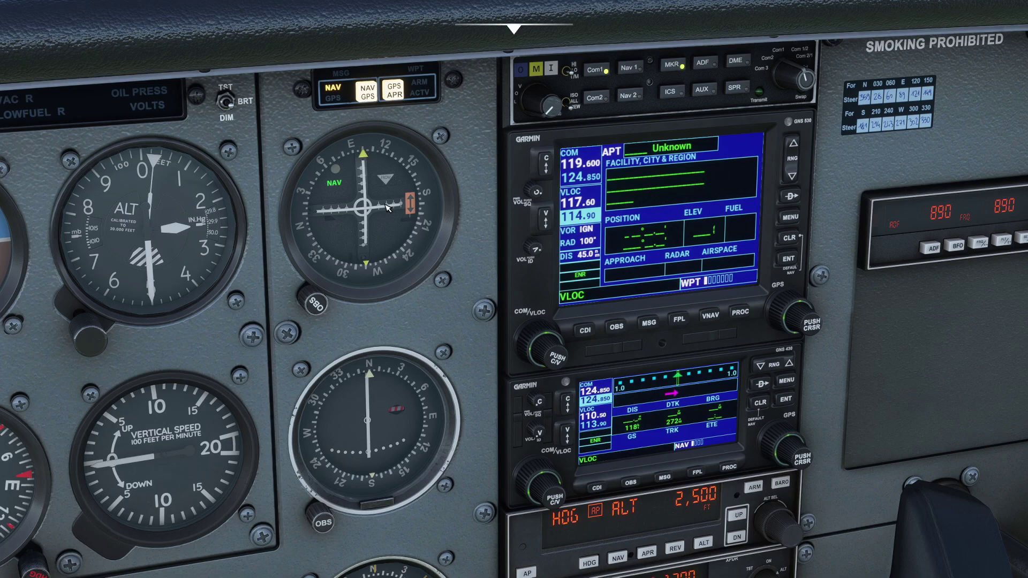
key("alt+Tab")
Step: Start a distance measurement from the Kingston (IGN) VOR and zoom in near the aircraft
left_click_drag(484, 224, 515, 250)
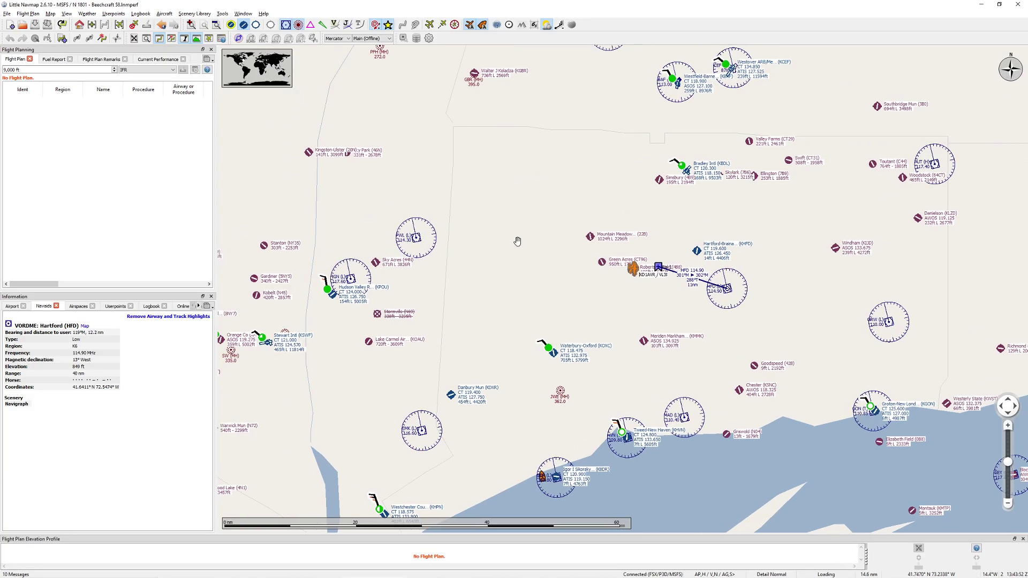
right_click(420, 289)
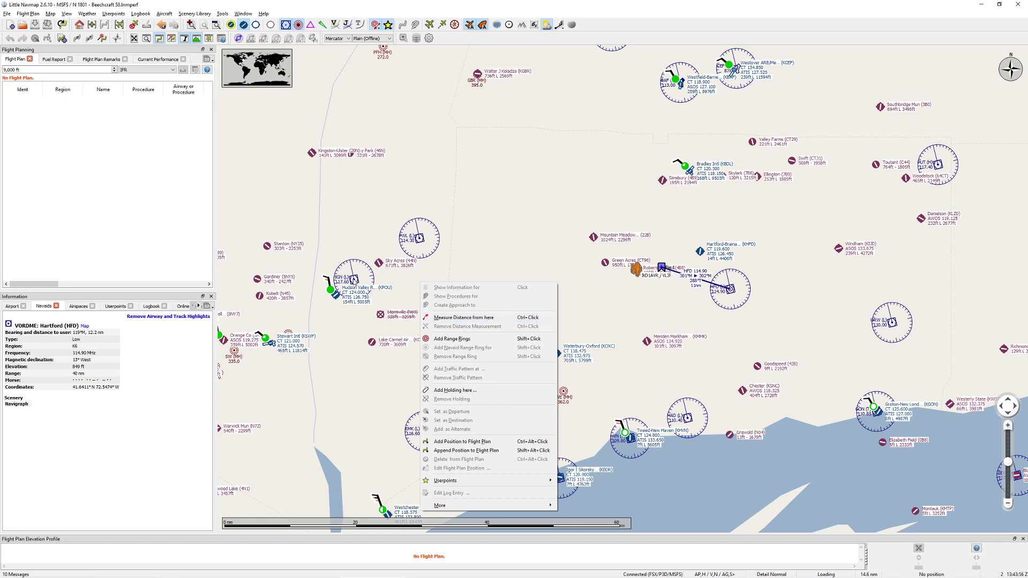
right_click(354, 280)
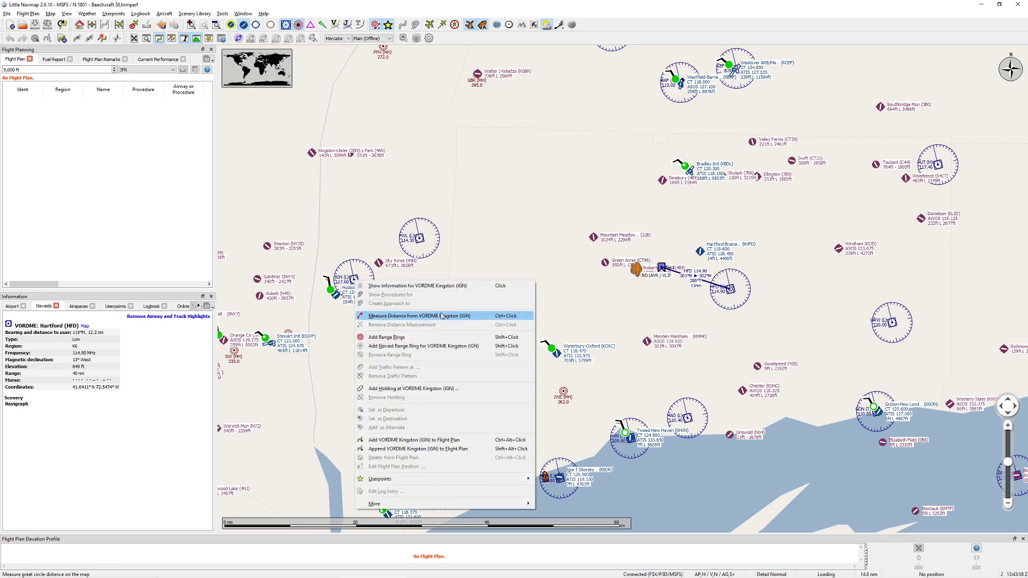
left_click(419, 316)
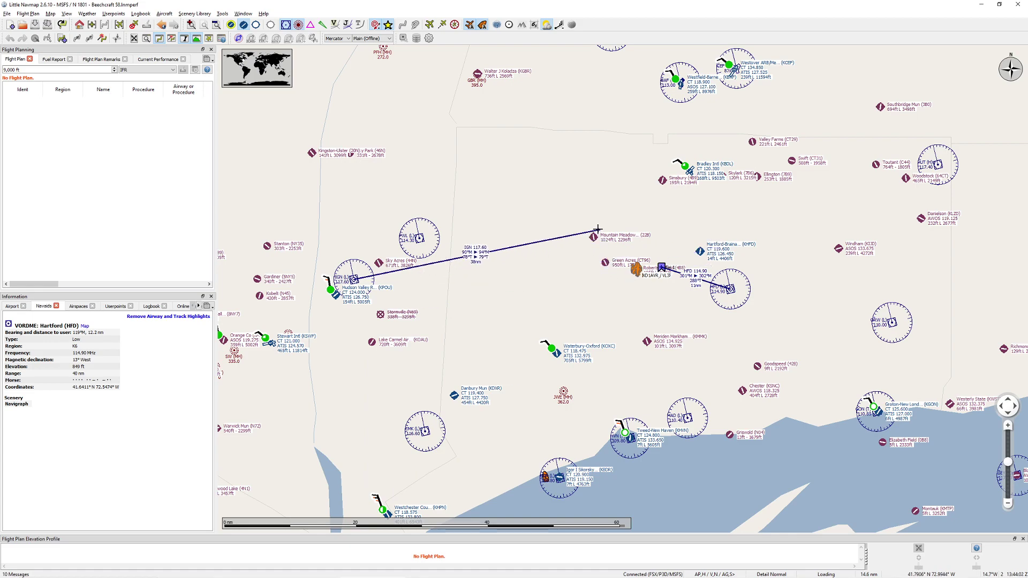
key("alt+Tab")
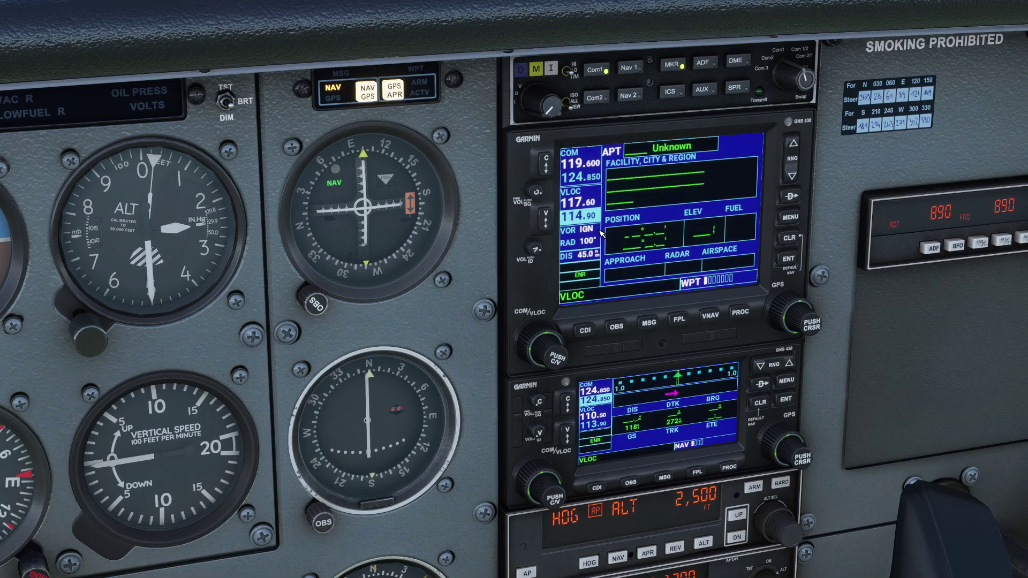
key("alt+Tab")
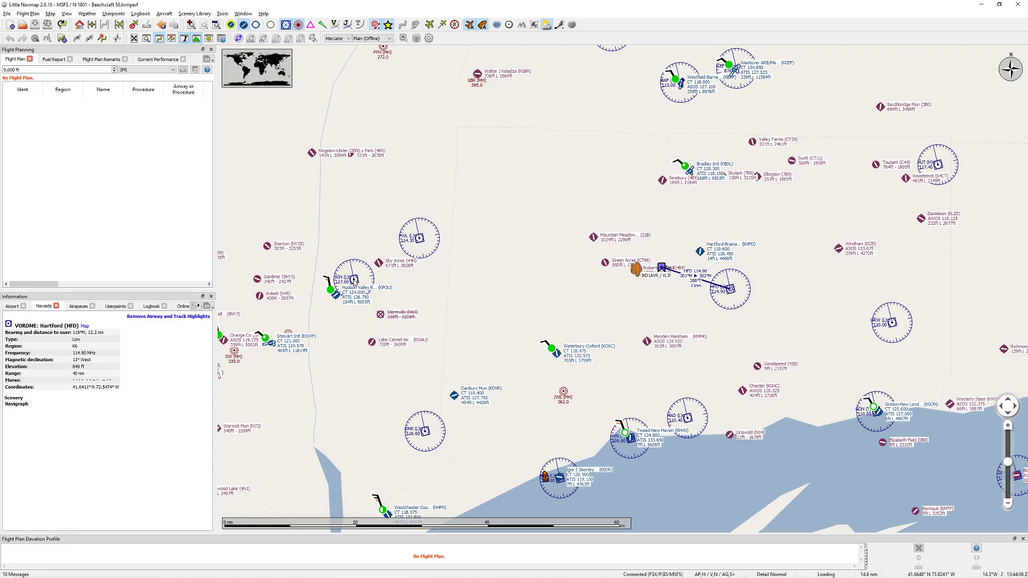
key("alt+Tab")
key("alt+Tab")
right_click(354, 282)
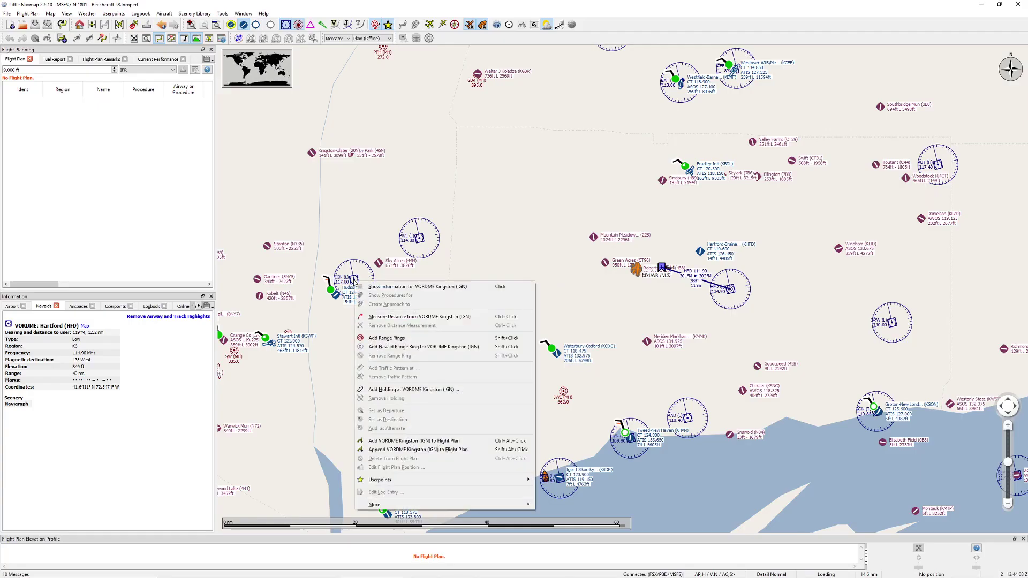
left_click(407, 317)
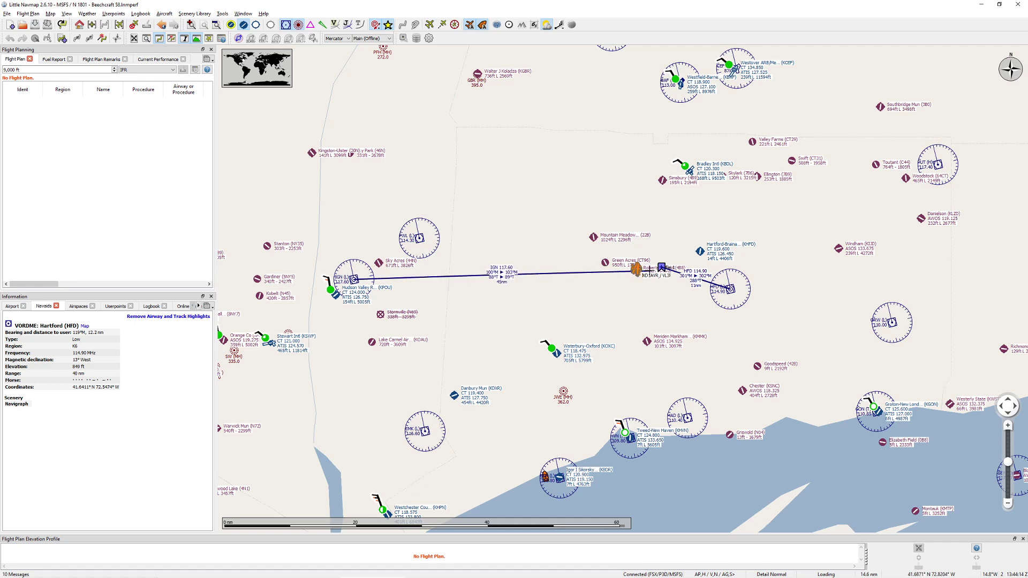
scroll(651, 269, "up", 5)
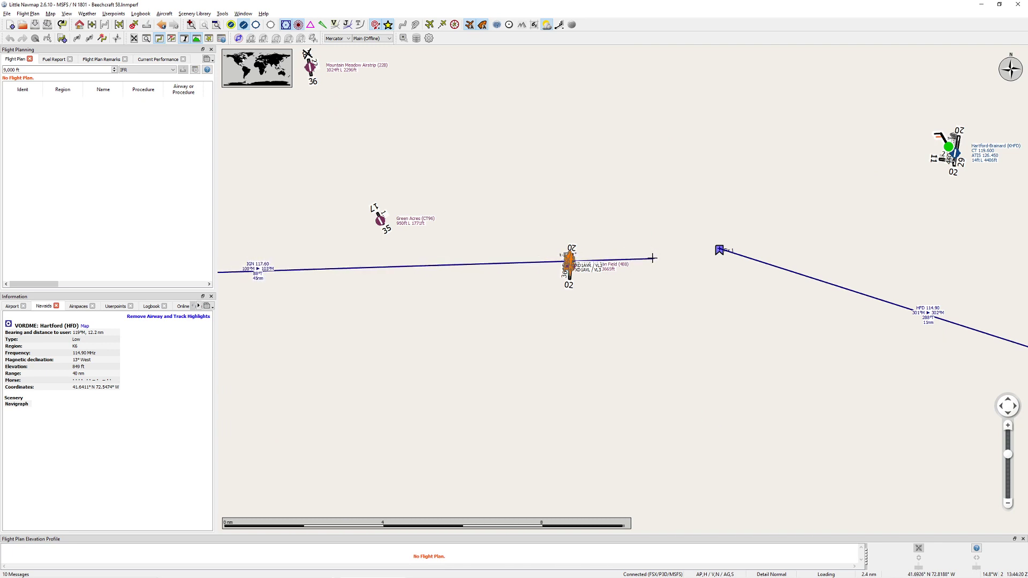
Step: End the measurement beside the aircraft and add temporary userpoint 'Fix 2' at its endpoint
left_click(652, 259)
right_click(652, 260)
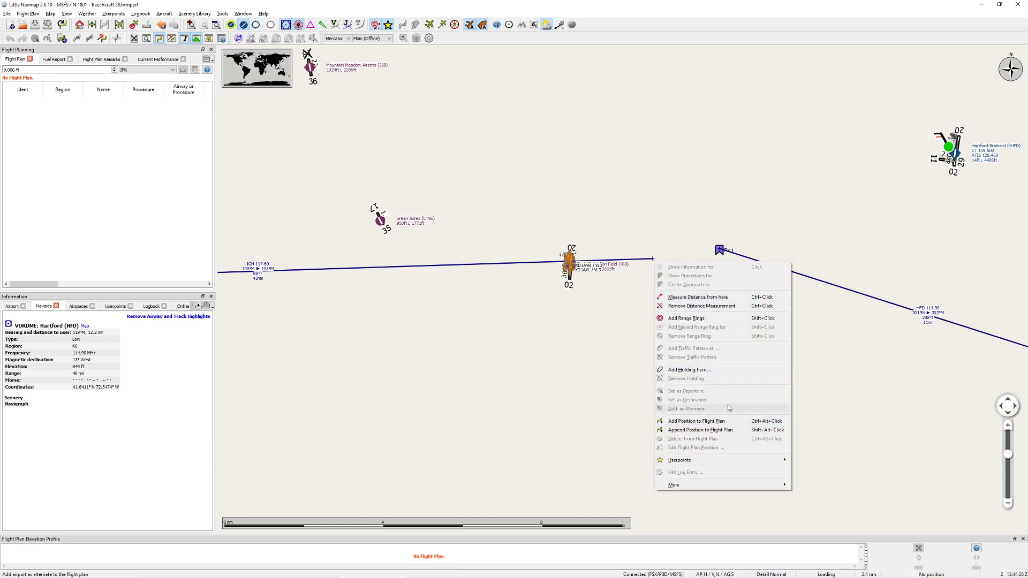
mouse_move(730, 460)
left_click(825, 459)
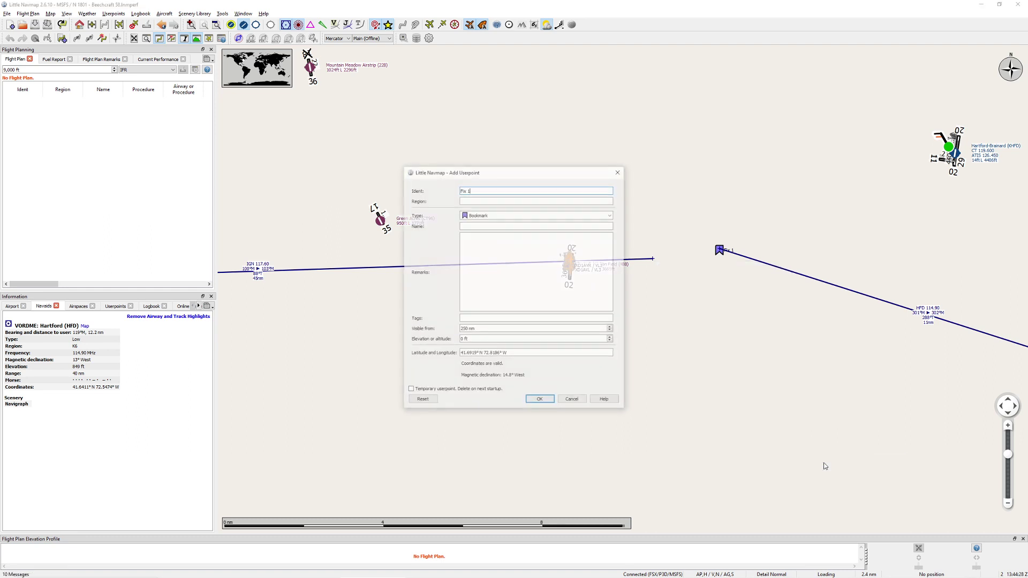
left_click(434, 390)
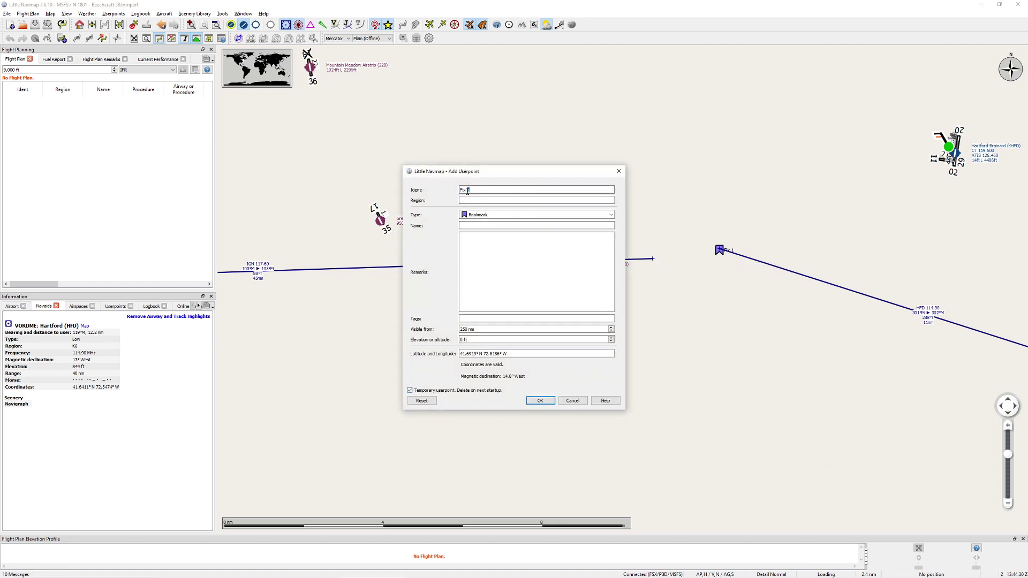
left_click(540, 400)
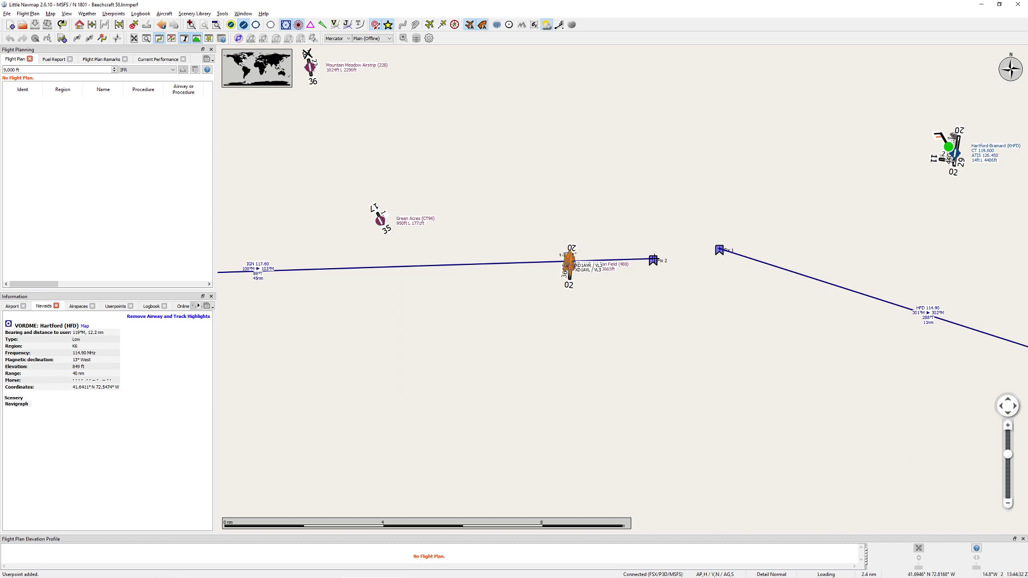
scroll(675, 248, "down", 2)
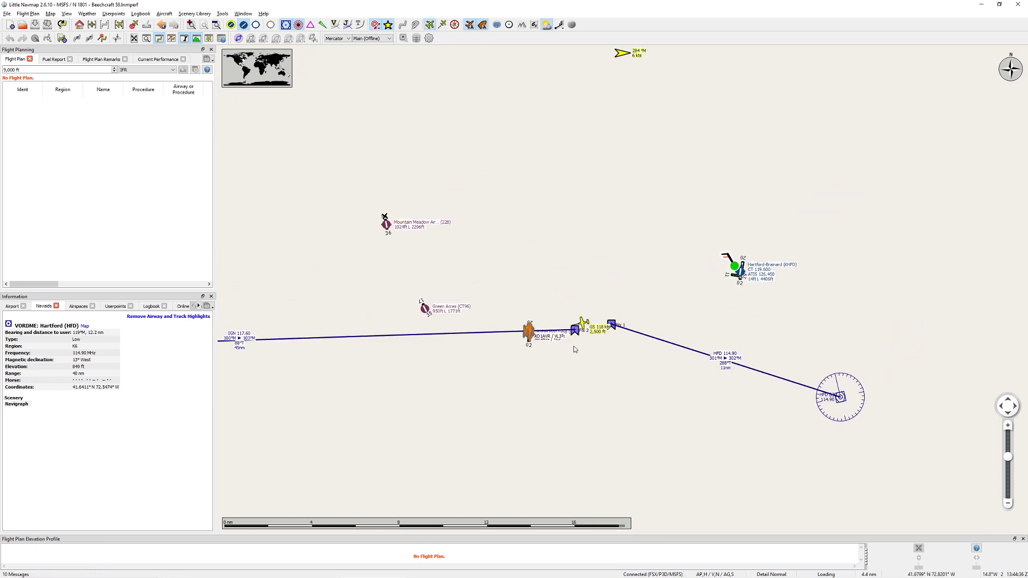
scroll(565, 316, "up", 5)
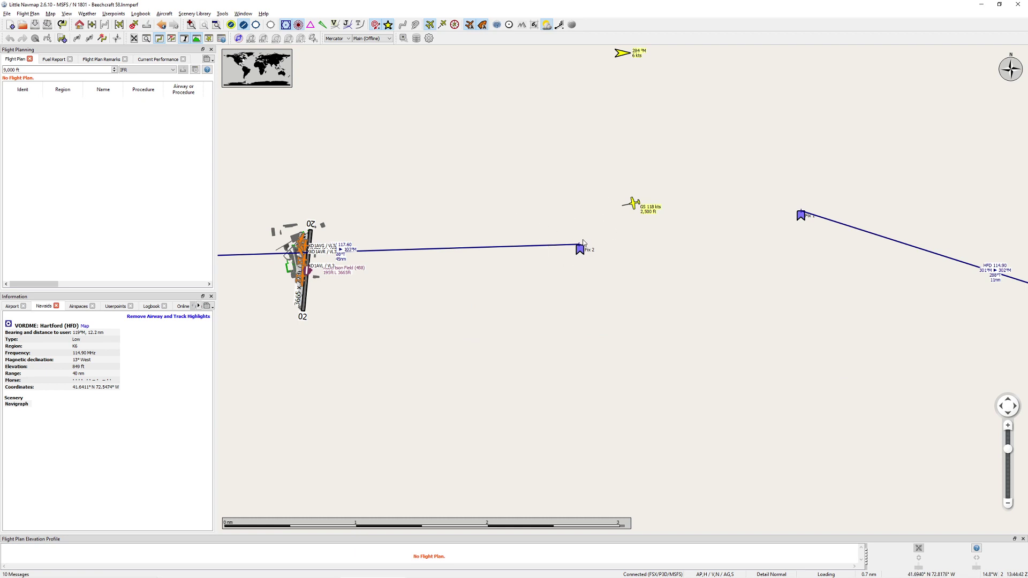
scroll(567, 239, "down", 5)
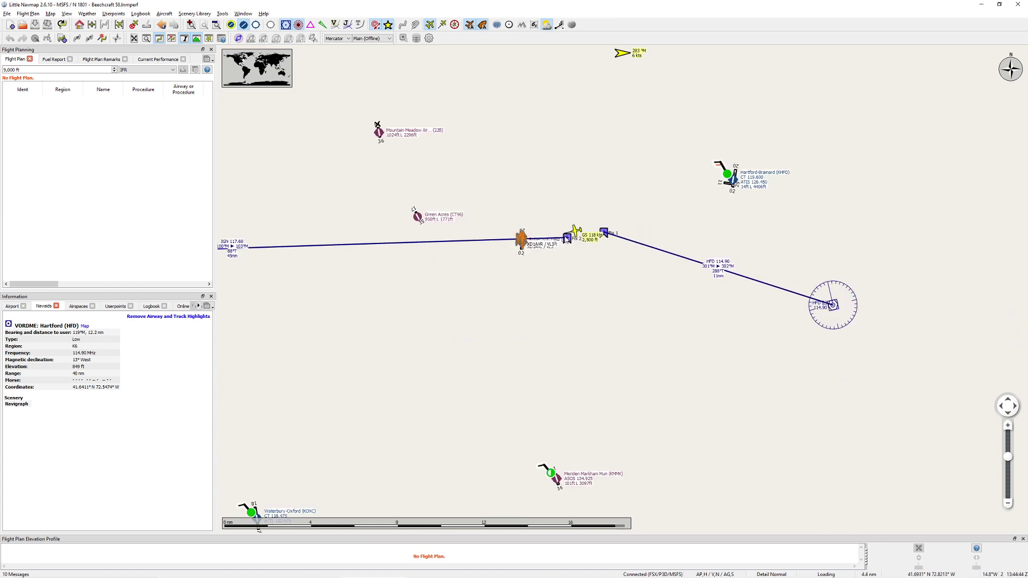
scroll(465, 277, "down", 4)
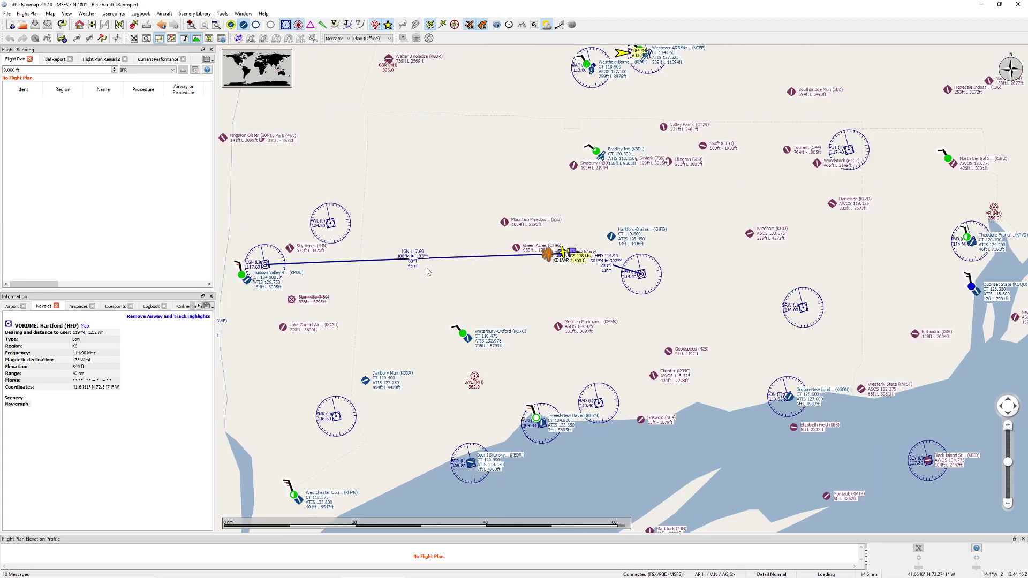
left_click_drag(414, 289, 480, 298)
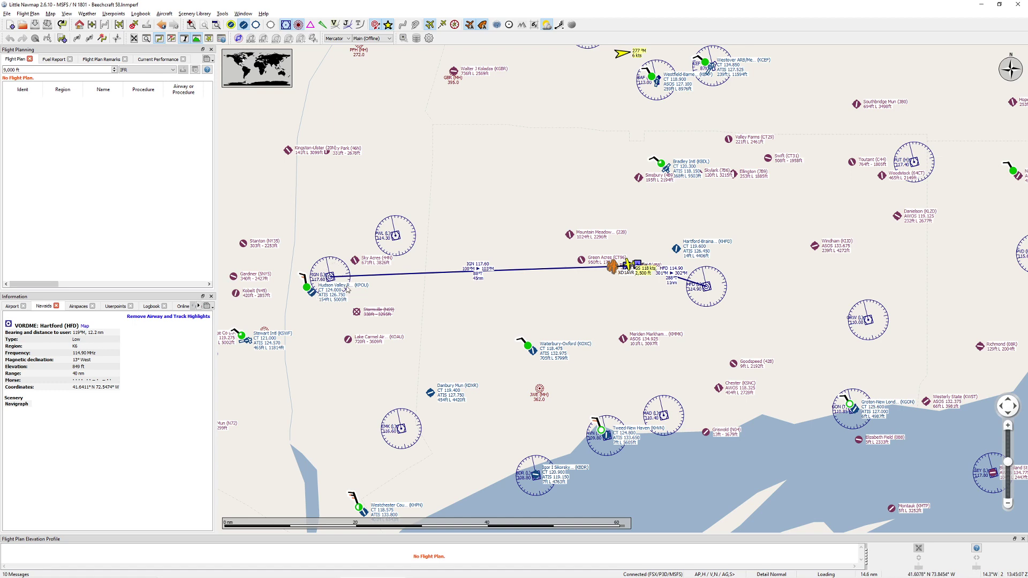
left_click_drag(642, 272, 641, 297)
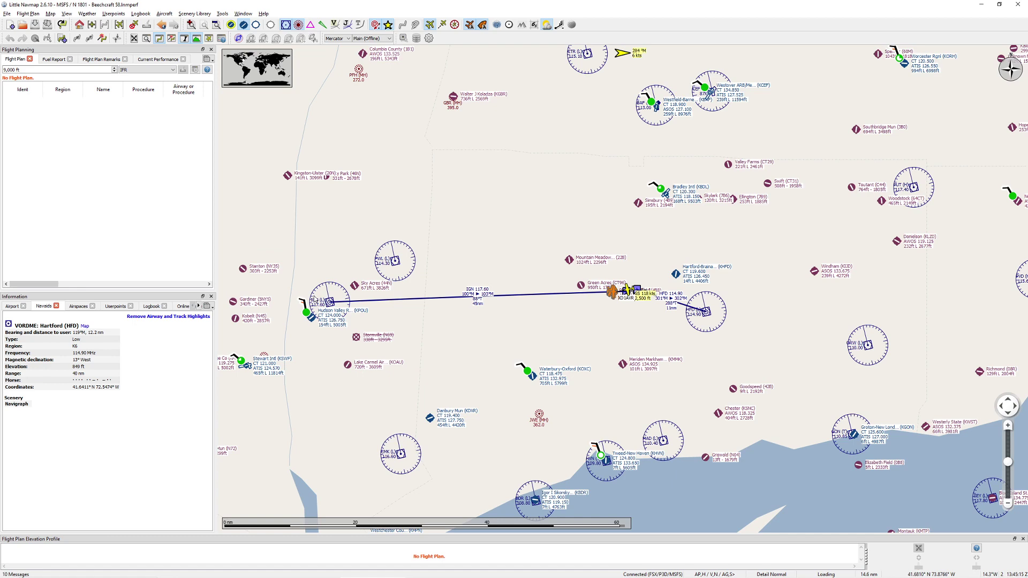
scroll(477, 298, "up", 10)
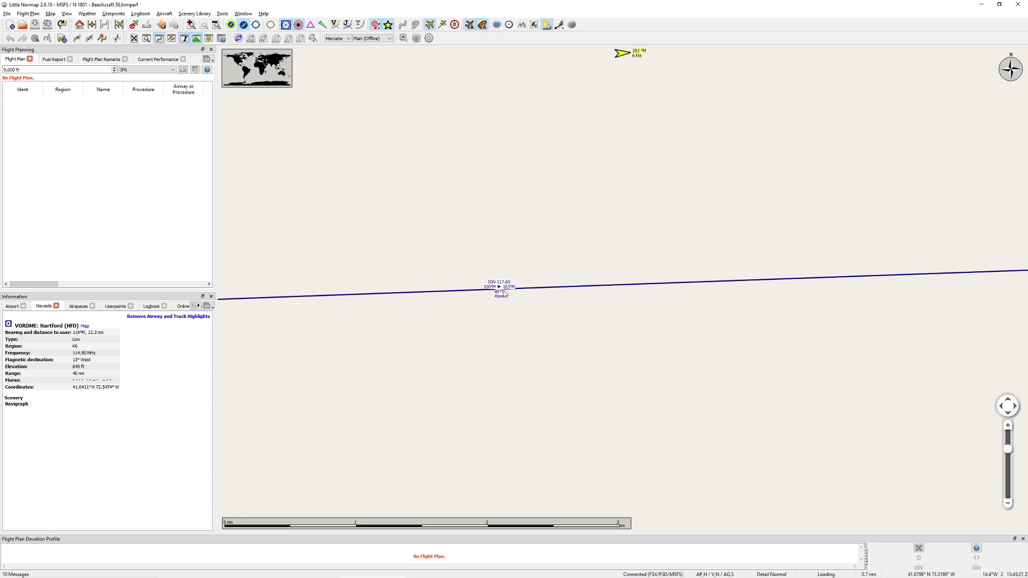
scroll(503, 293, "down", 12)
scroll(461, 298, "up", 2)
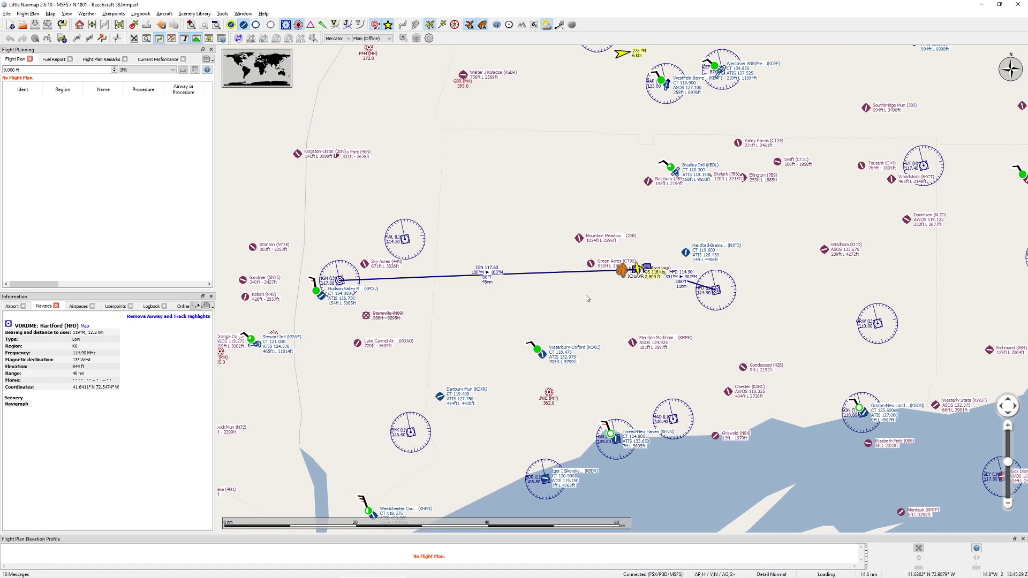
scroll(489, 280, "up", 3)
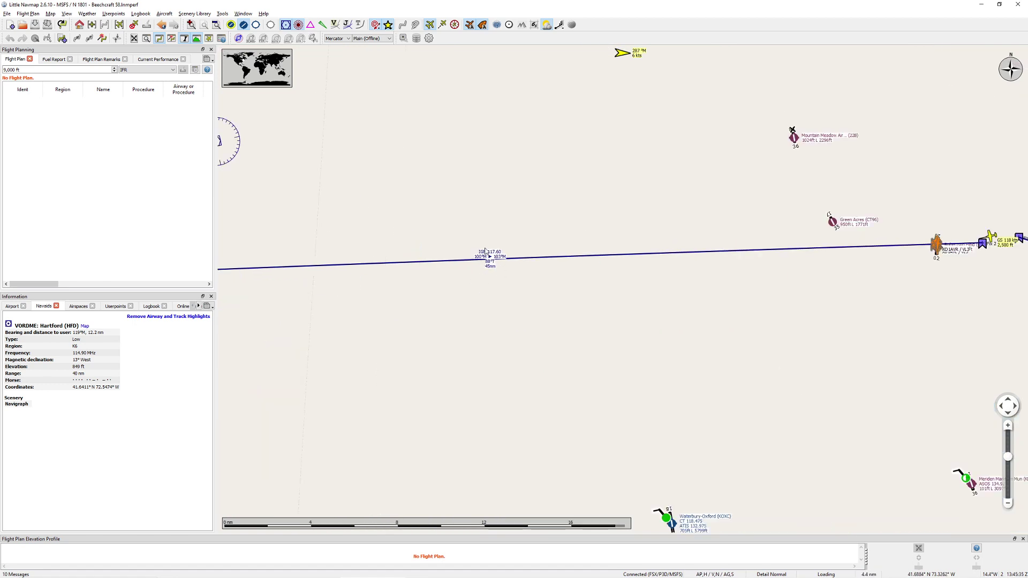
scroll(491, 267, "down", 3)
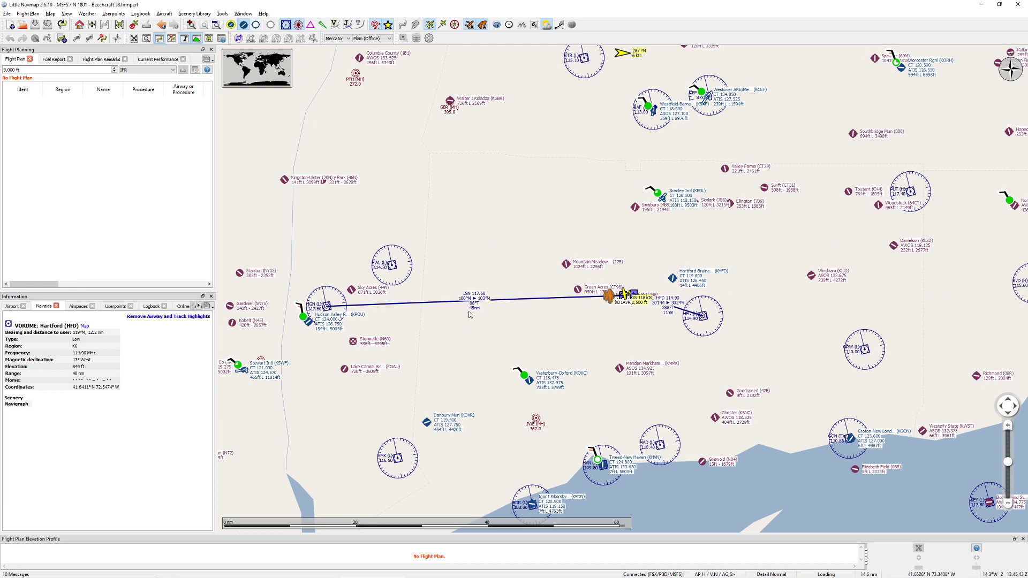
Step: Switch back to the simulator and reset from the avionics close-up to the full cockpit view
key("alt+Tab")
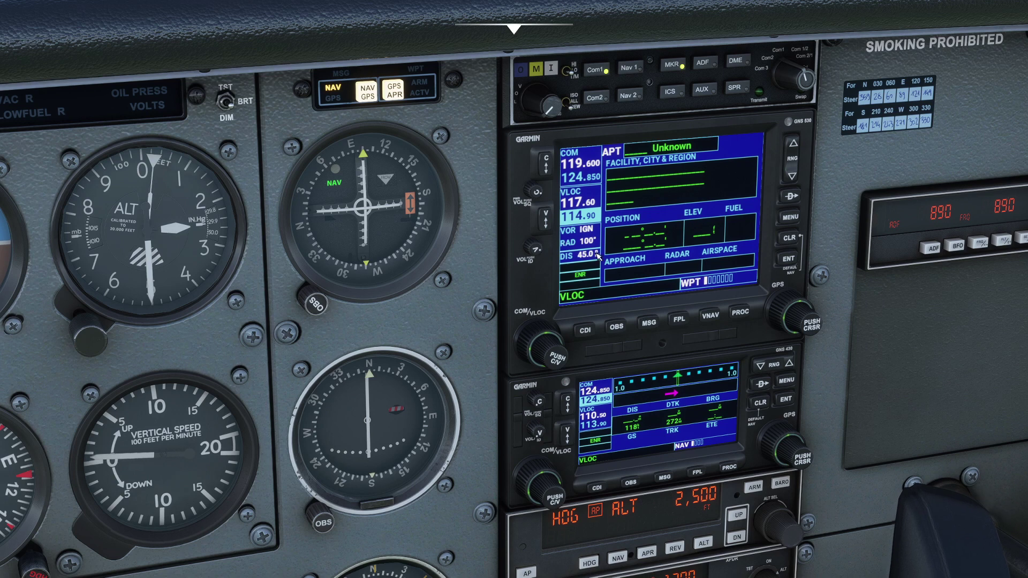
key("ctrl+space")
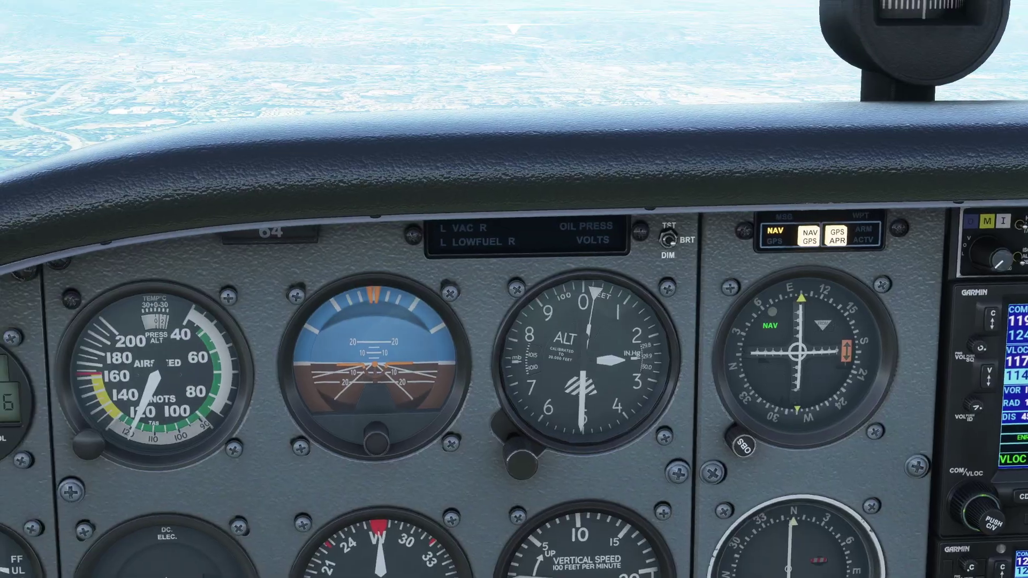